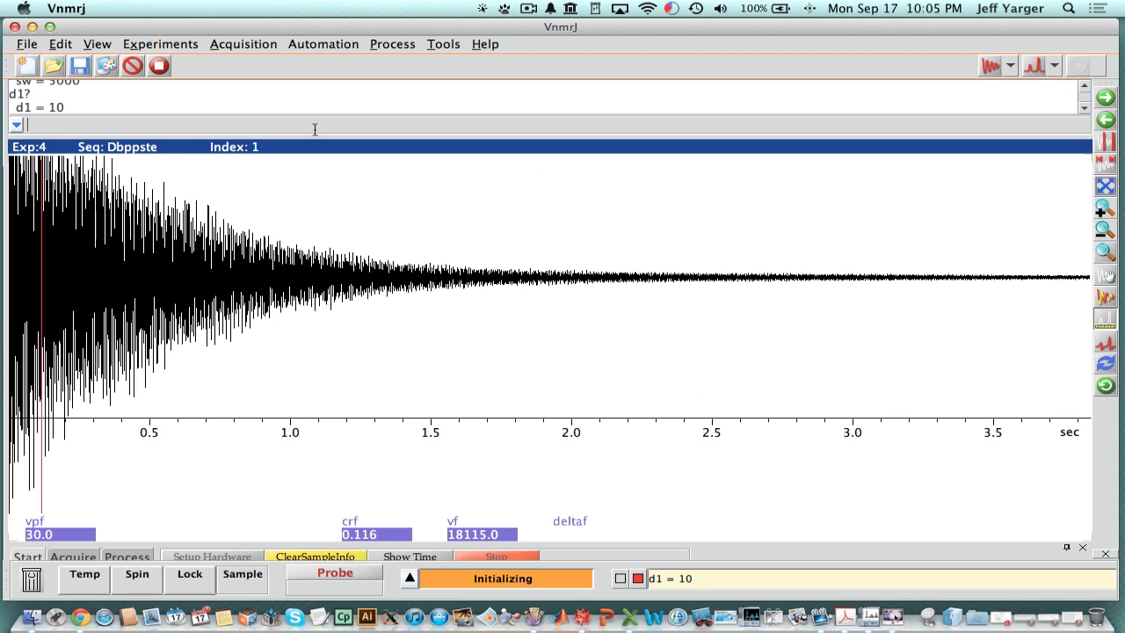
# Step: Display the spectrum with ds and put the cursor on the 7.26 and 0 ppm peaks
pyautogui.write('ds')
pyautogui.press('Return')
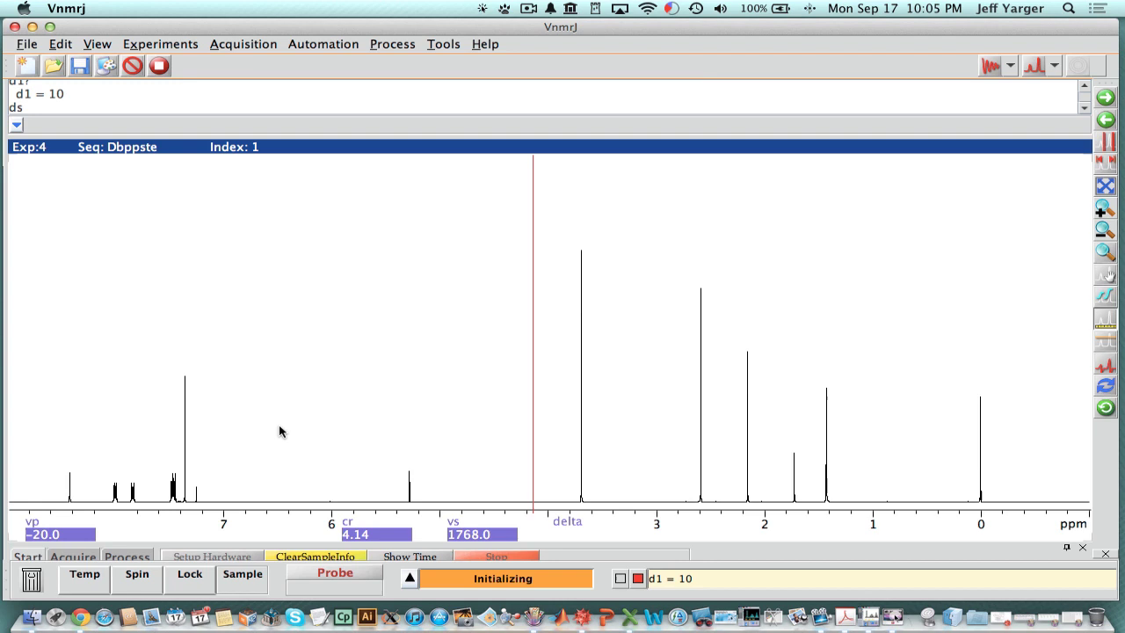
pyautogui.moveTo(188, 512); pyautogui.dragTo(196, 509)
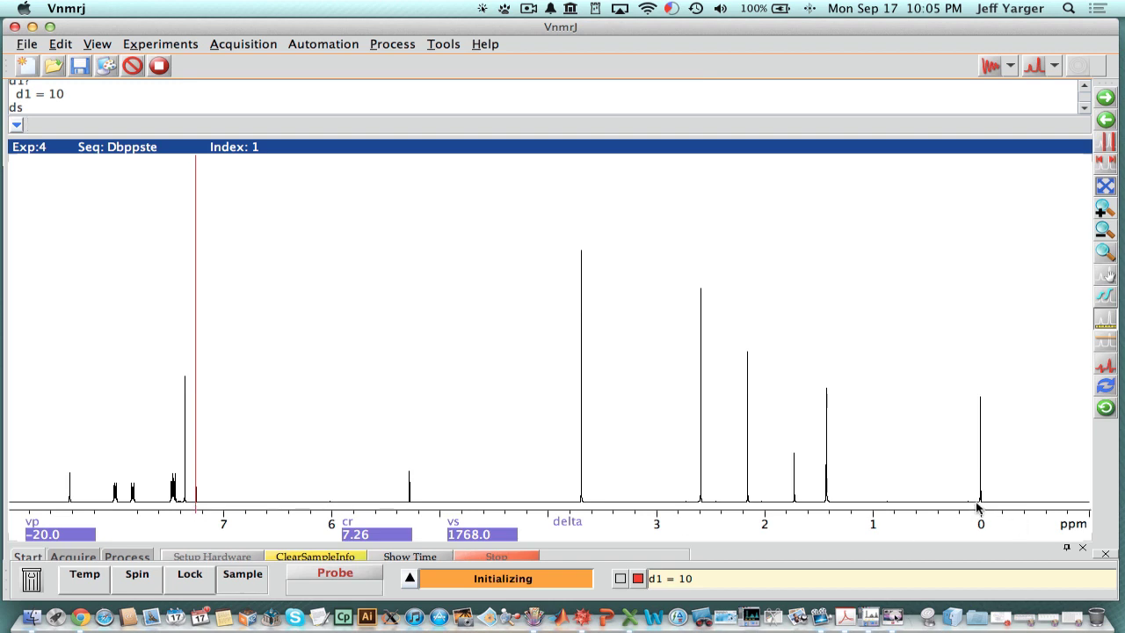
pyautogui.click(980, 507)
pyautogui.click(981, 515)
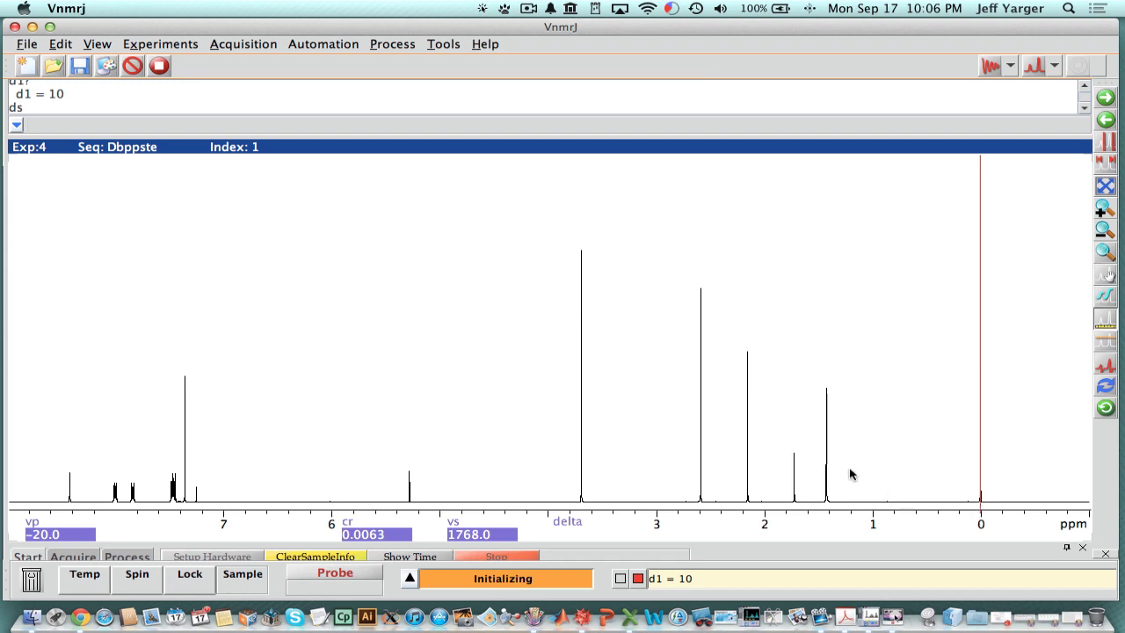
# Step: Sweep the cursor toward 8 ppm, marking the 7.26 ppm and leftmost 8.4 ppm peaks
pyautogui.moveTo(849, 472); pyautogui.dragTo(19, 485)
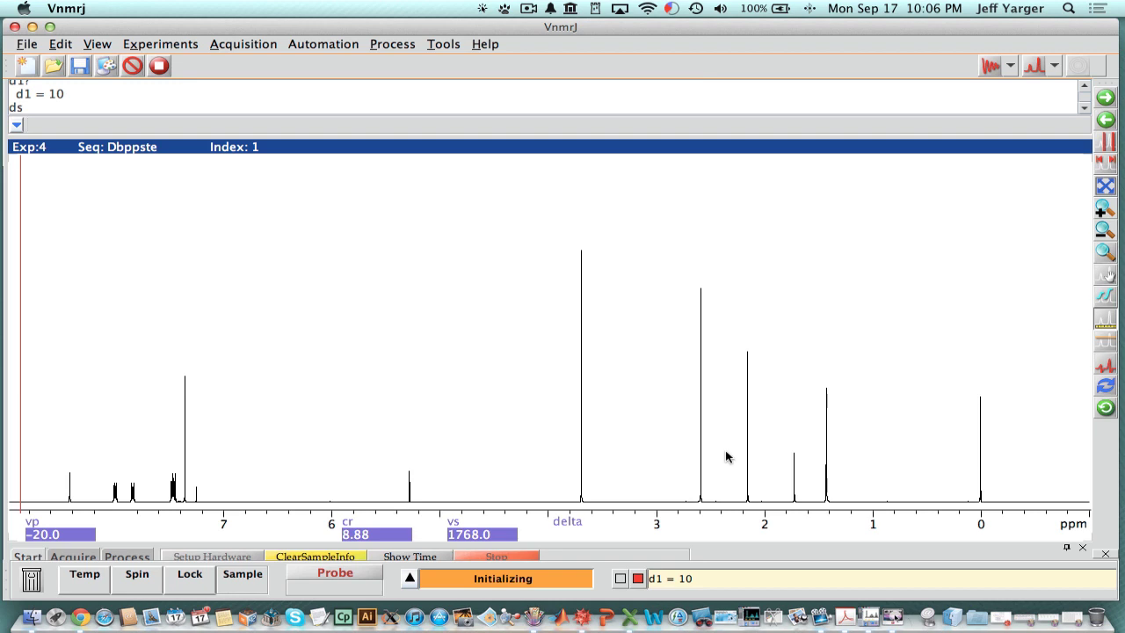
pyautogui.click(195, 511)
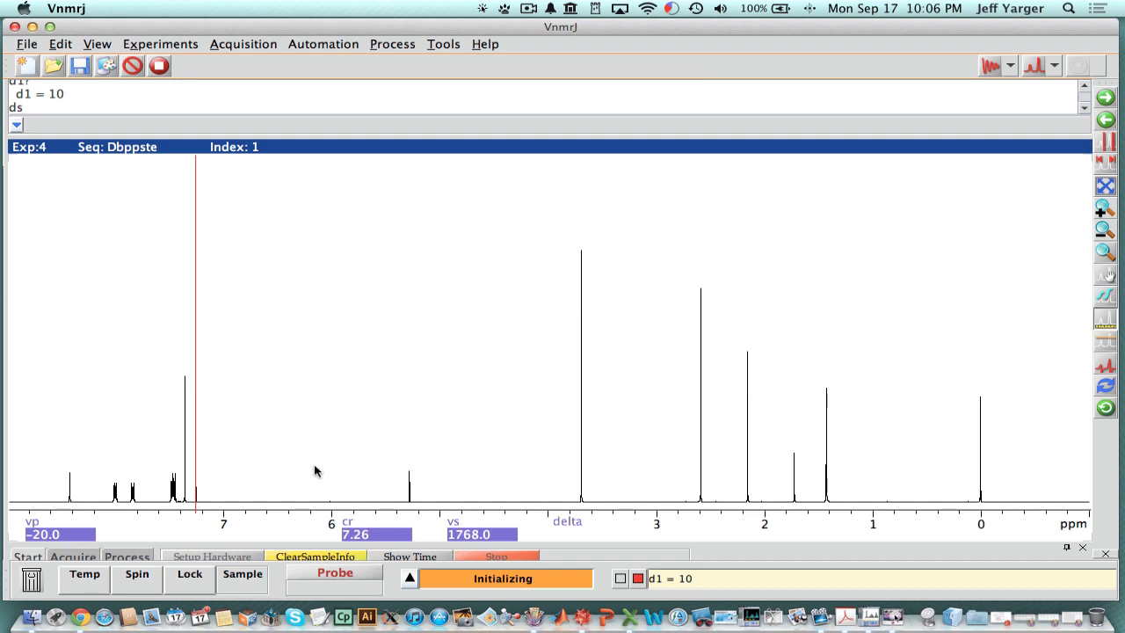
pyautogui.click(70, 493)
pyautogui.click(64, 492)
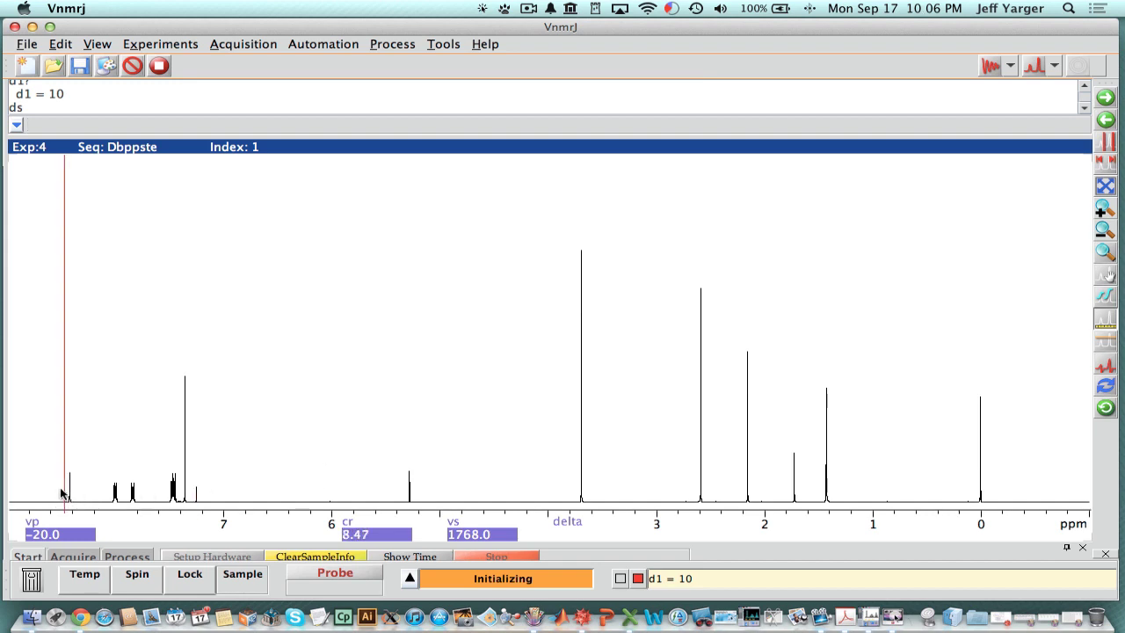
# Step: Expand the 8.4–7.2 ppm region, raise its vertical scale, and read the 8.42 ppm peak
pyautogui.rightClick(214, 488)
pyautogui.click(1111, 213)
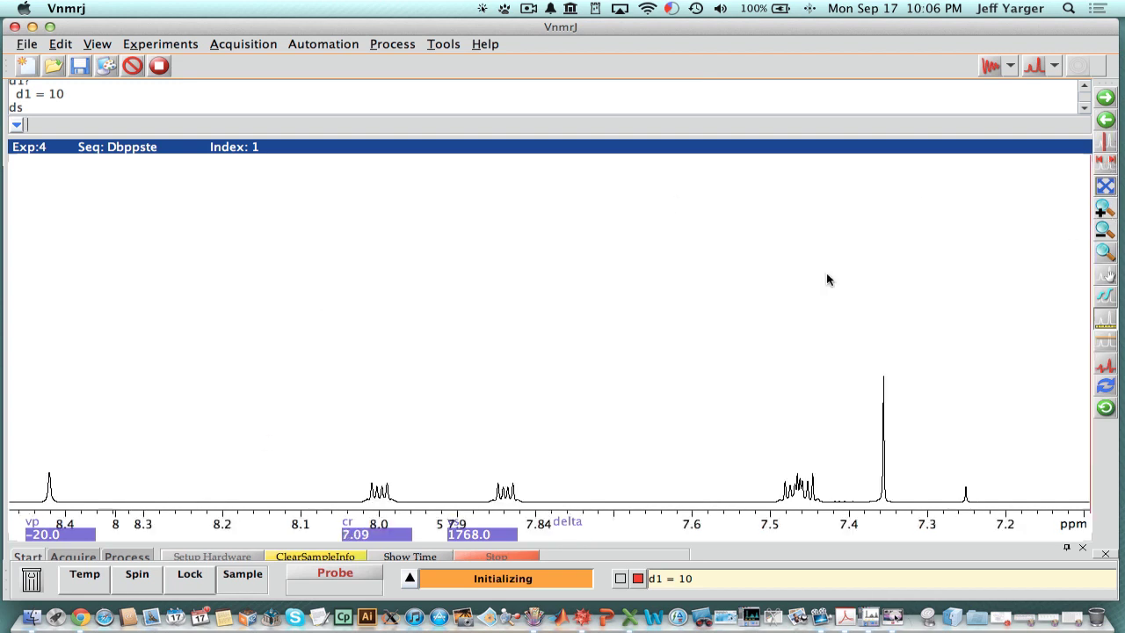
pyautogui.scroll(5, 597, 378)
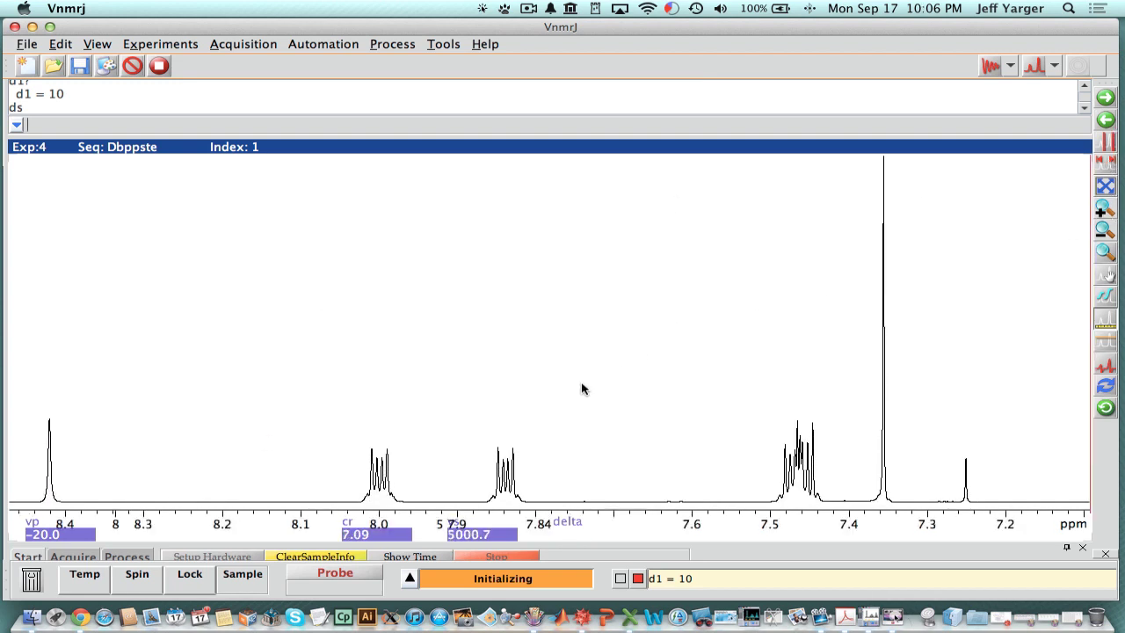
pyautogui.moveTo(64, 497); pyautogui.dragTo(49, 492)
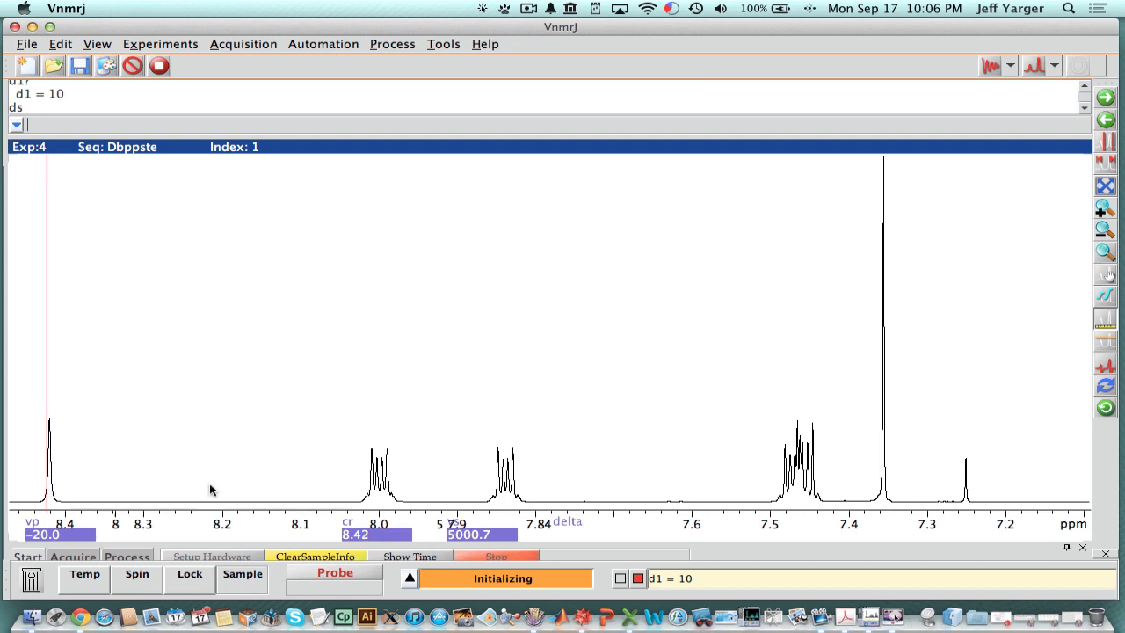
# Step: Measure the 8.0, 7.88 and 7.45 ppm multiplets with a 0.12 ppm cursor pair
pyautogui.click(332, 492)
pyautogui.rightClick(425, 487)
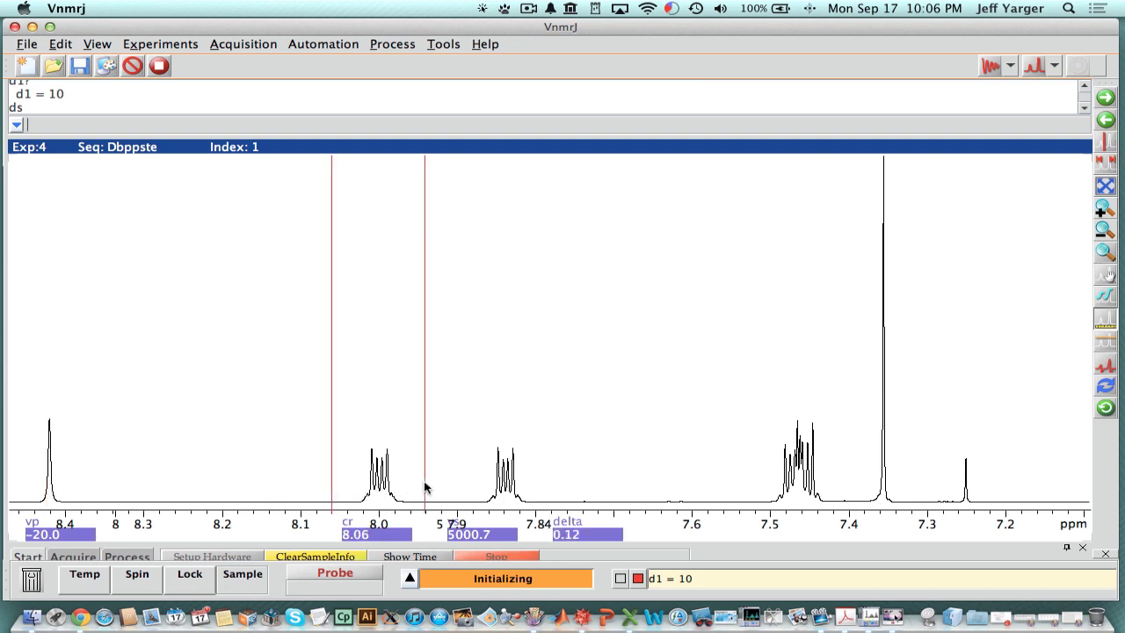
pyautogui.moveTo(389, 486); pyautogui.dragTo(453, 493)
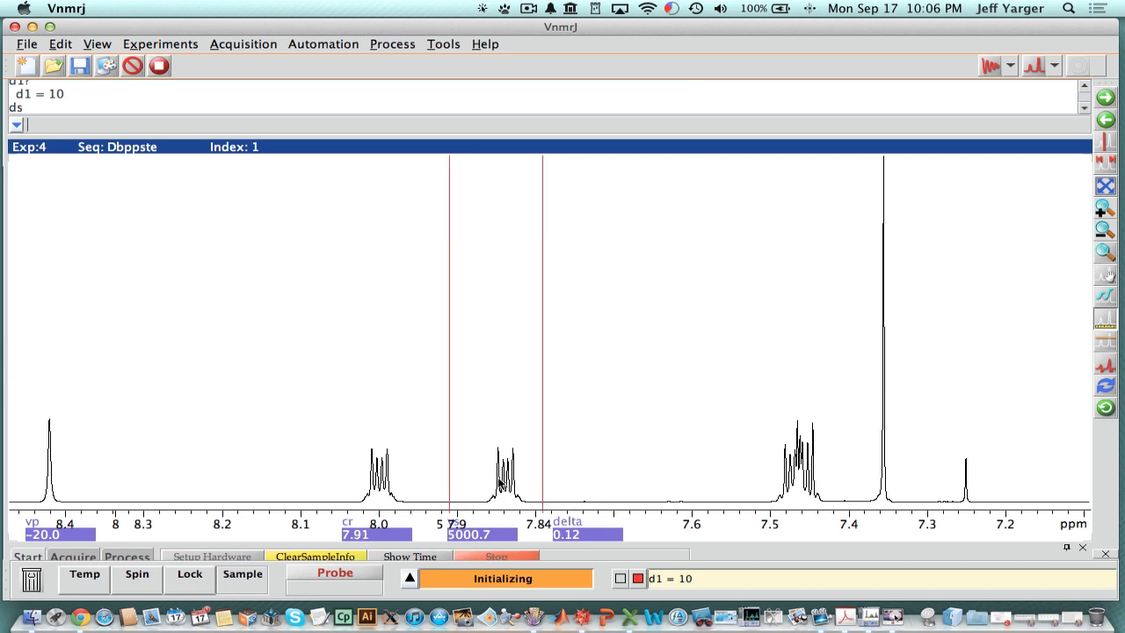
pyautogui.moveTo(755, 482)
pyautogui.mouseDown()
pyautogui.moveTo(784, 478)
pyautogui.moveTo(757, 484)
pyautogui.mouseUp()
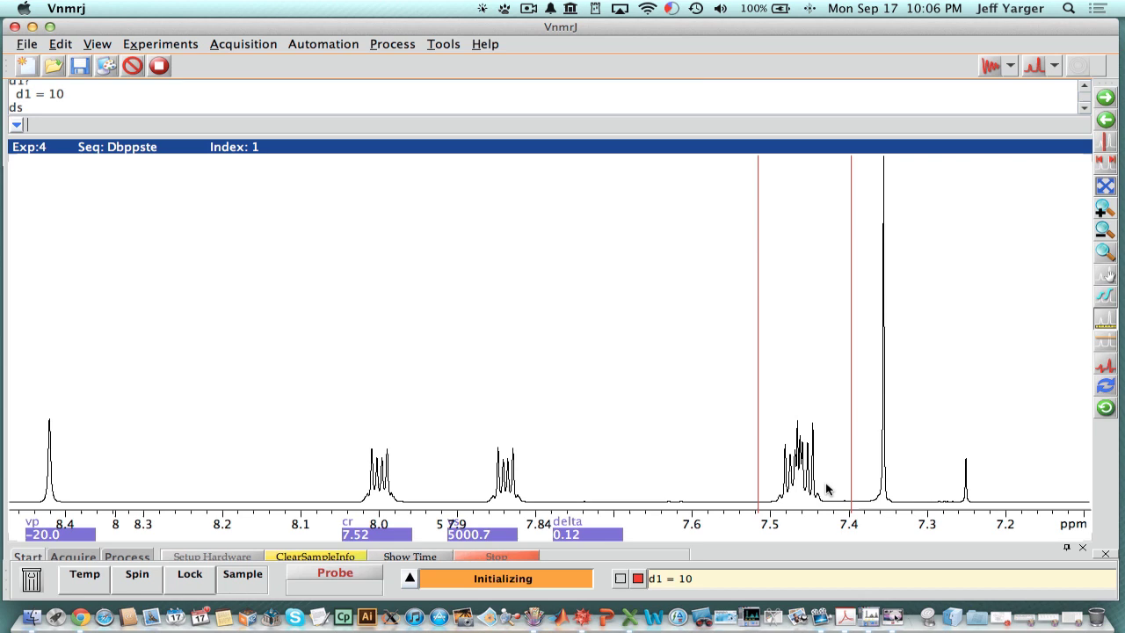
# Step: Read the 7.35 and 7.25 ppm peaks with a single cursor
pyautogui.click(1103, 145)
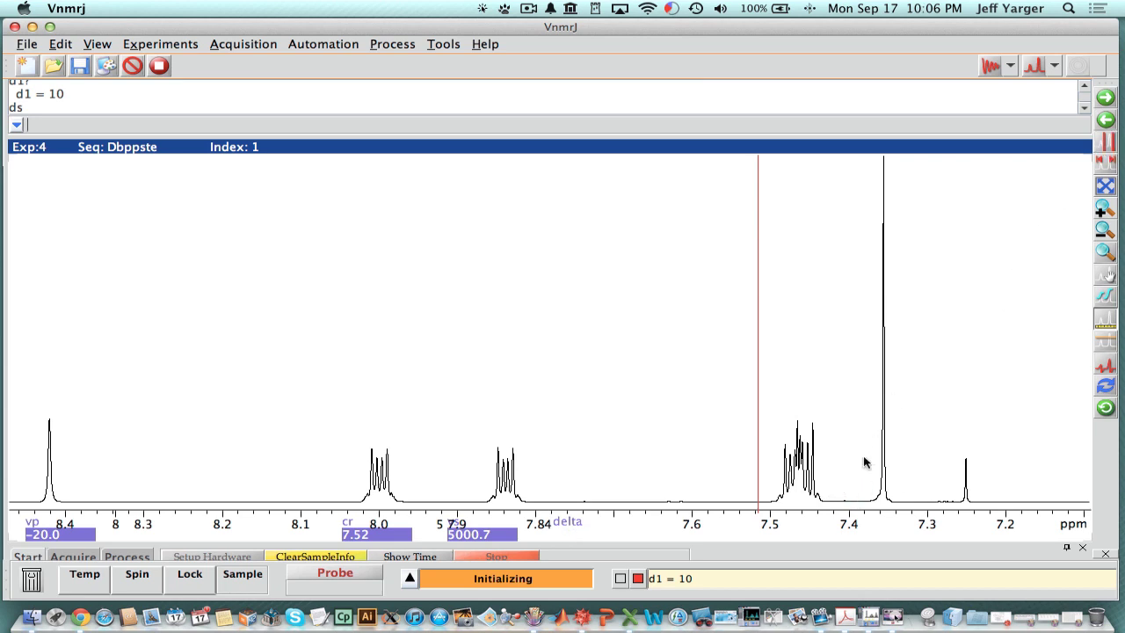
pyautogui.moveTo(866, 475); pyautogui.dragTo(885, 483)
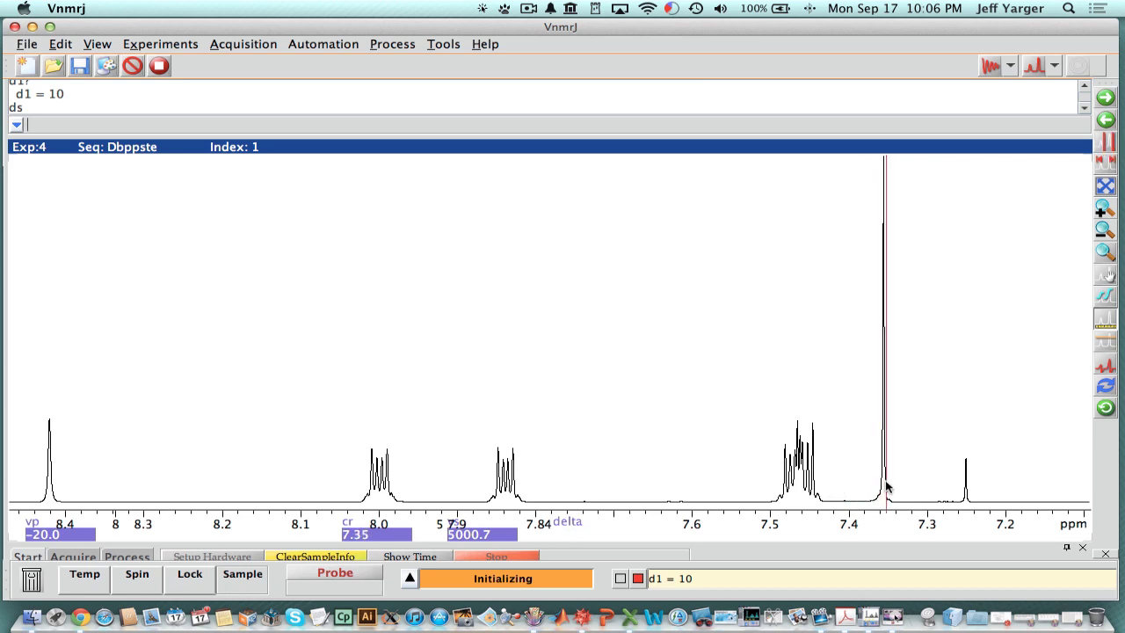
pyautogui.click(883, 488)
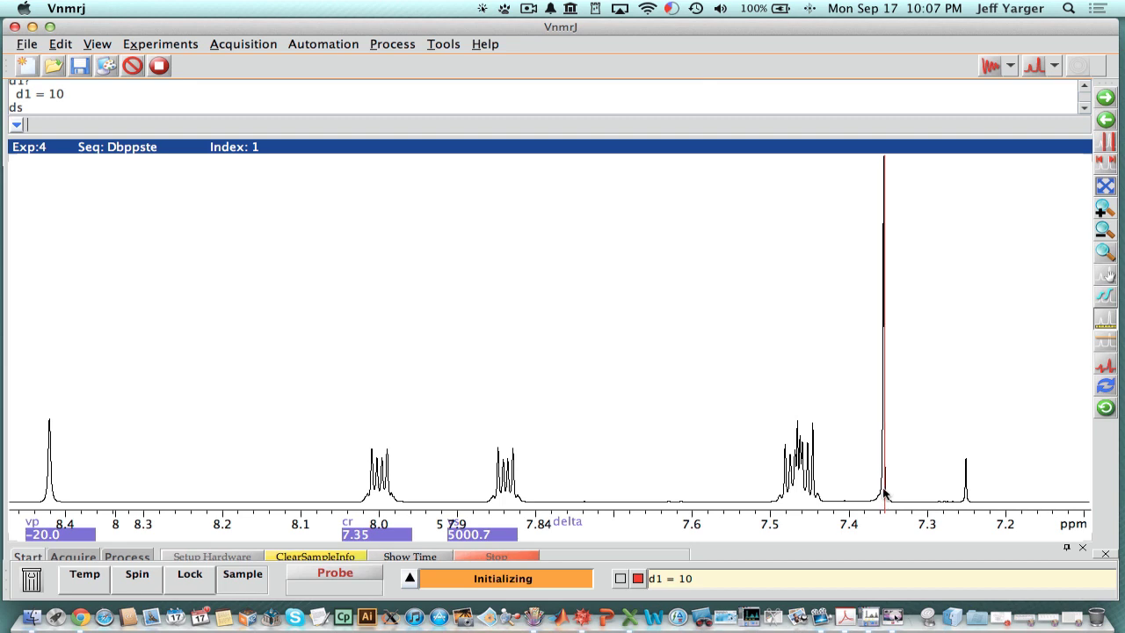
pyautogui.moveTo(950, 504); pyautogui.dragTo(964, 508)
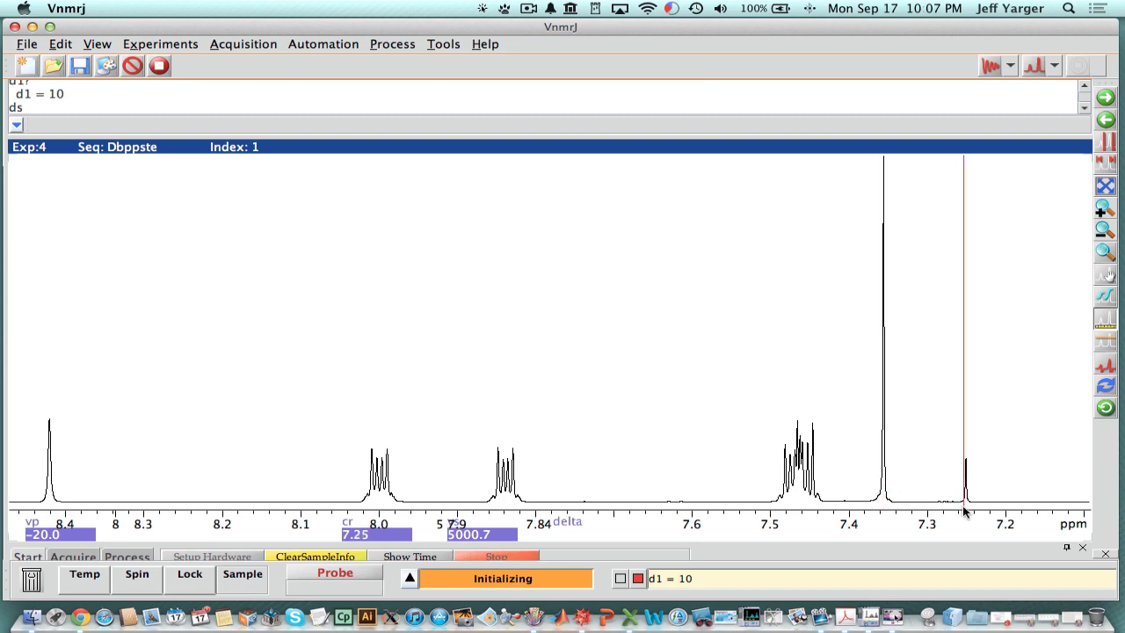
# Step: Show the full 8–0 ppm spectrum, read the 5.3 ppm peak, then move a single cursor to 3.8 ppm
pyautogui.click(1106, 230)
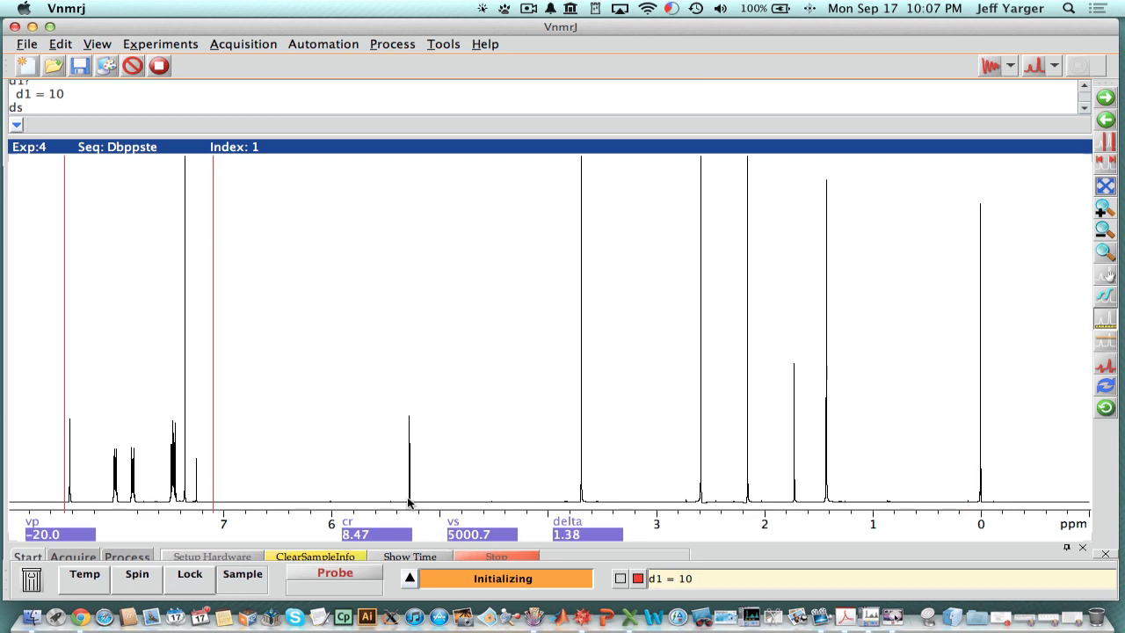
pyautogui.moveTo(410, 503); pyautogui.dragTo(343, 503)
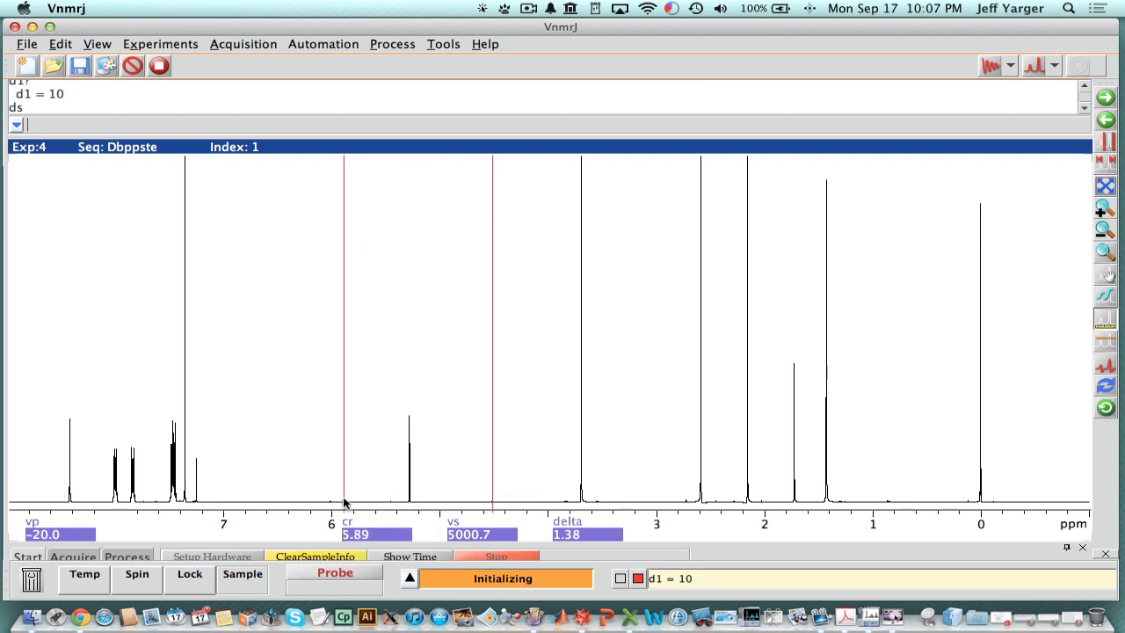
pyautogui.click(409, 492)
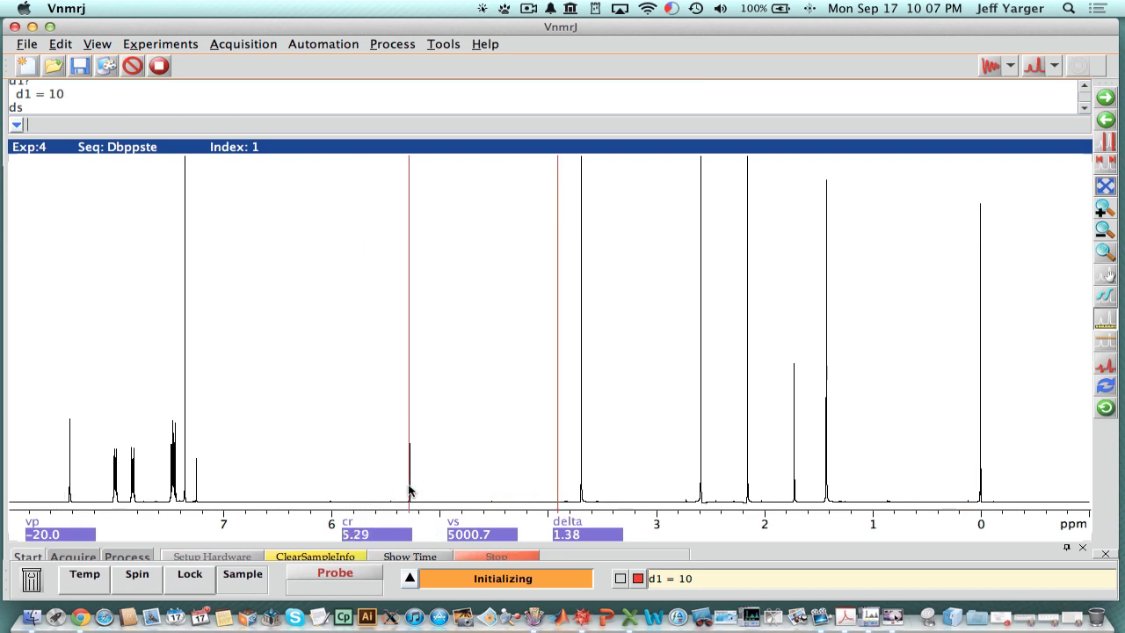
pyautogui.click(1105, 143)
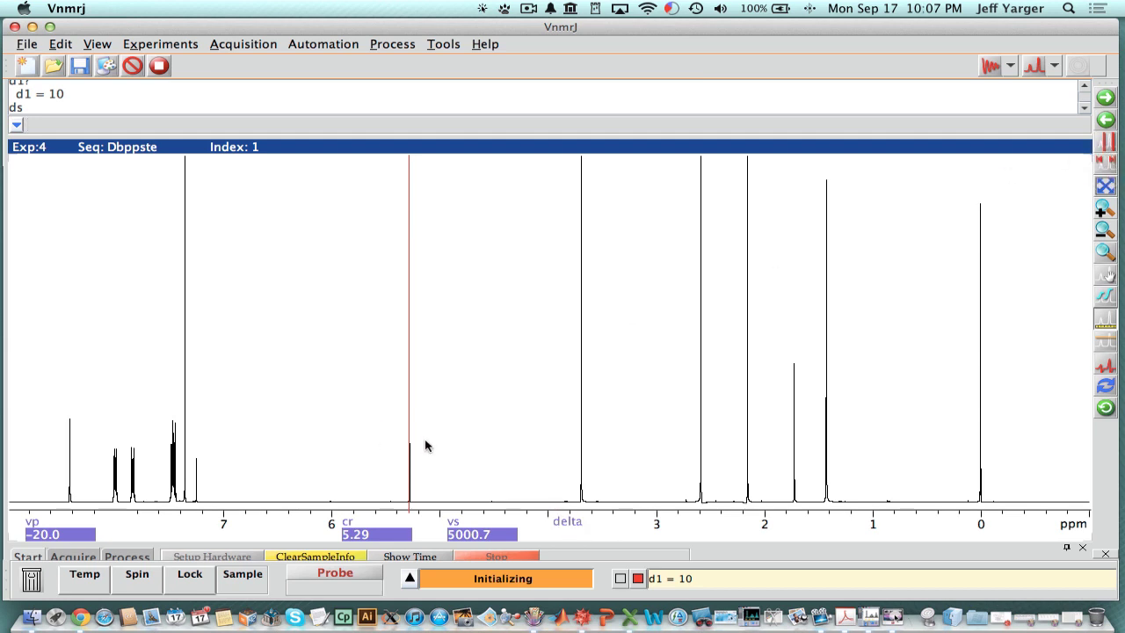
pyautogui.moveTo(425, 448); pyautogui.dragTo(710, 472)
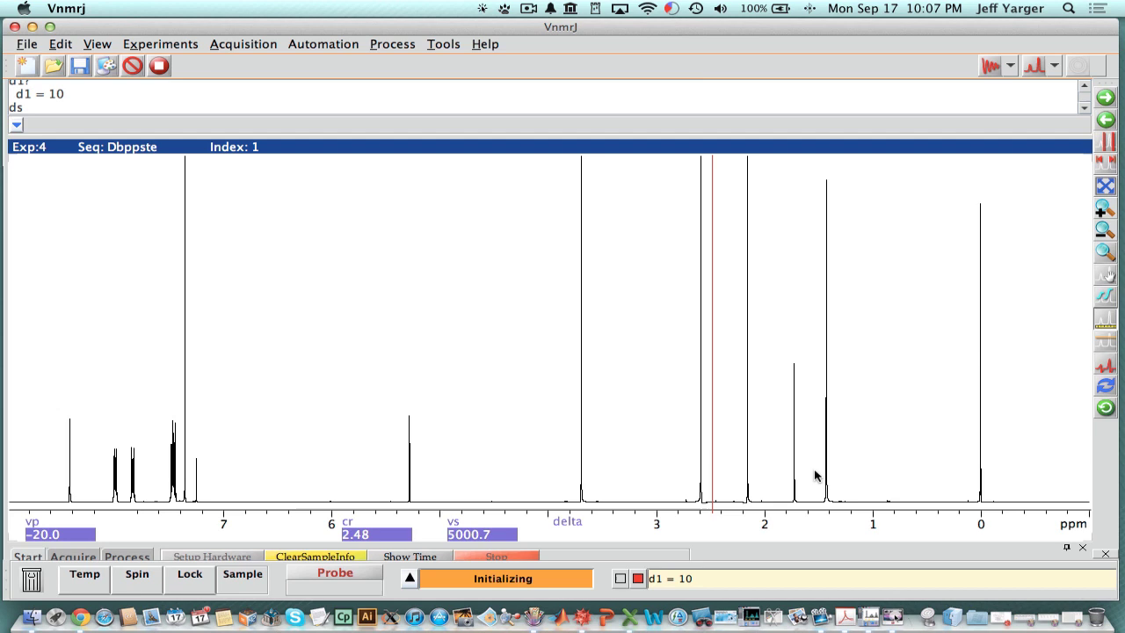
# Step: Raise the vertical scale to about 2500, reading peaks at 0, 1.5 and 1.92 ppm
pyautogui.scroll(10, 815, 474)
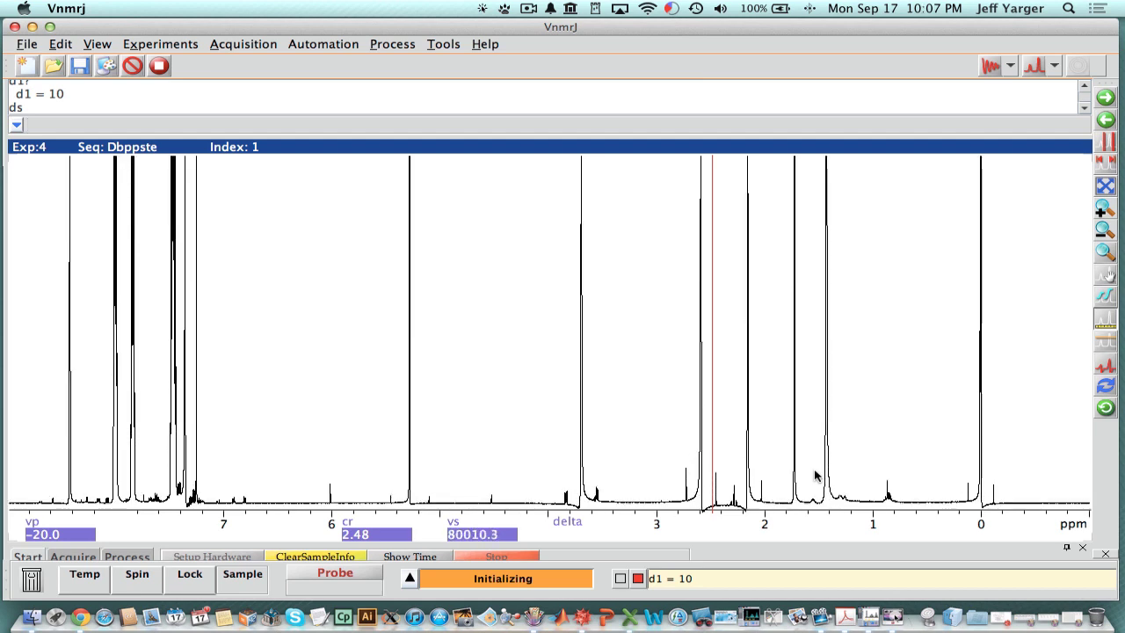
pyautogui.moveTo(971, 515)
pyautogui.mouseDown()
pyautogui.moveTo(997, 524)
pyautogui.moveTo(978, 523)
pyautogui.mouseUp()
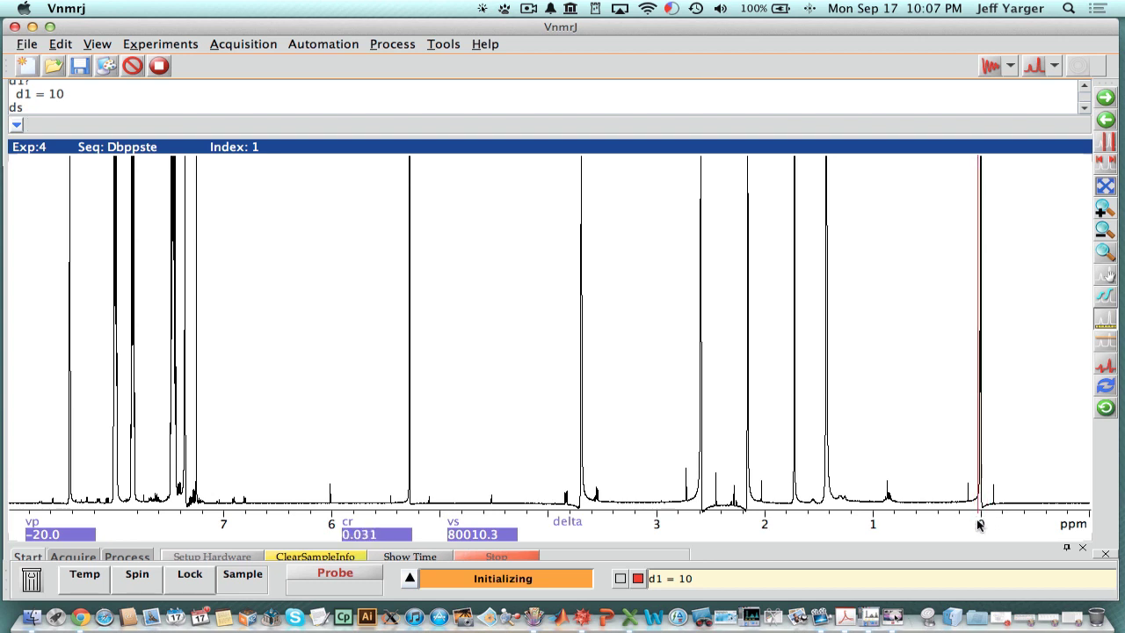
pyautogui.moveTo(826, 523); pyautogui.dragTo(796, 528)
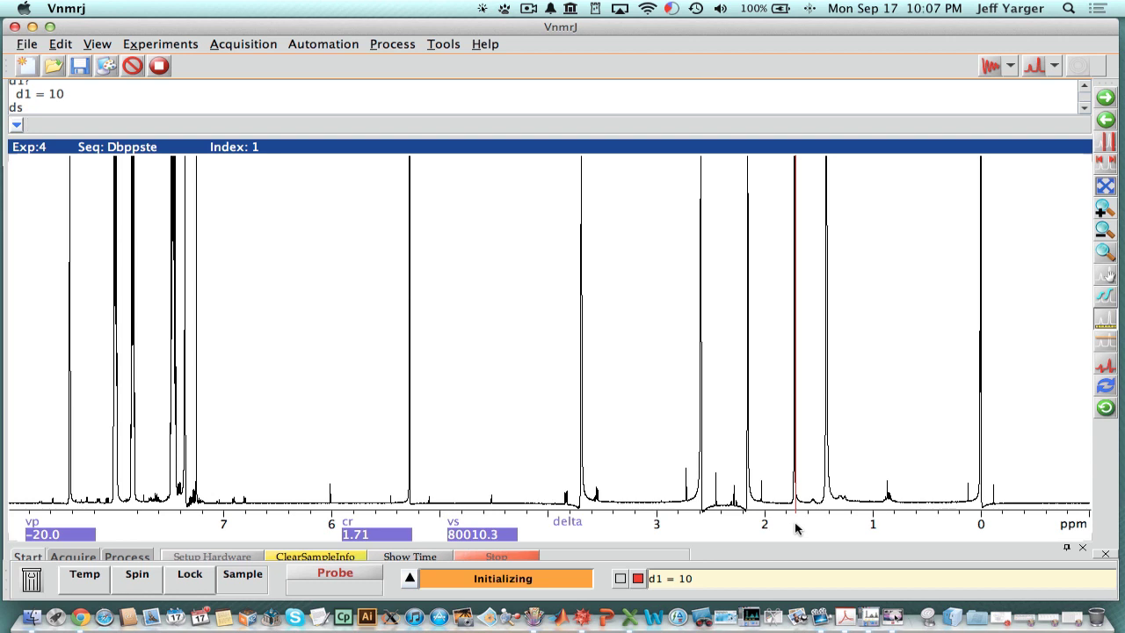
pyautogui.moveTo(753, 523); pyautogui.dragTo(677, 521)
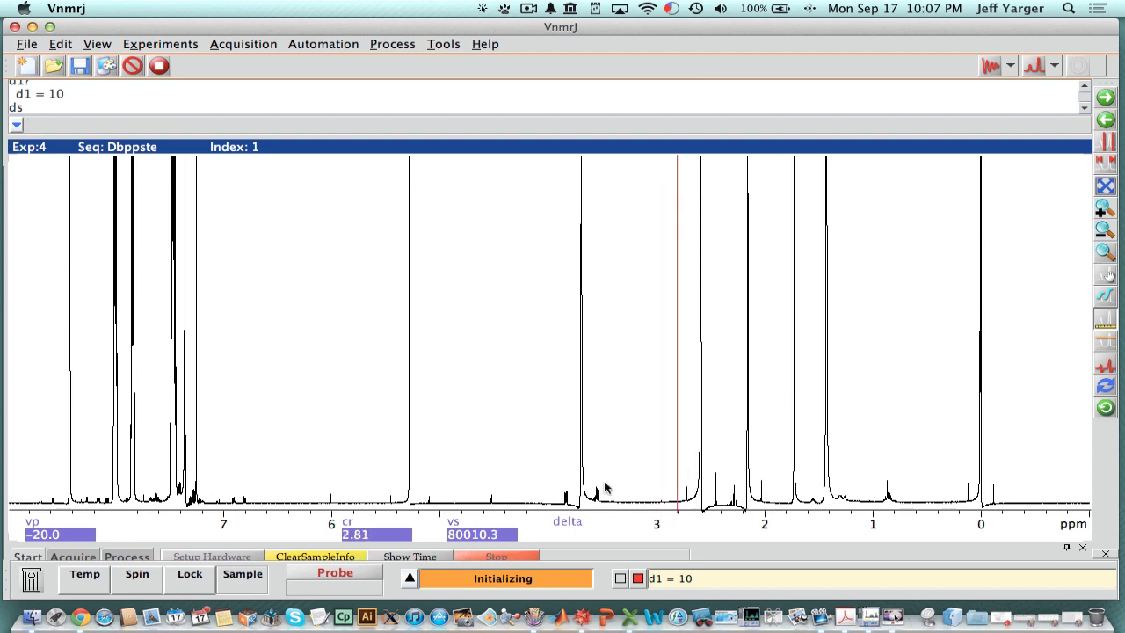
pyautogui.scroll(-10, 529, 459)
pyautogui.scroll(2, 530, 460)
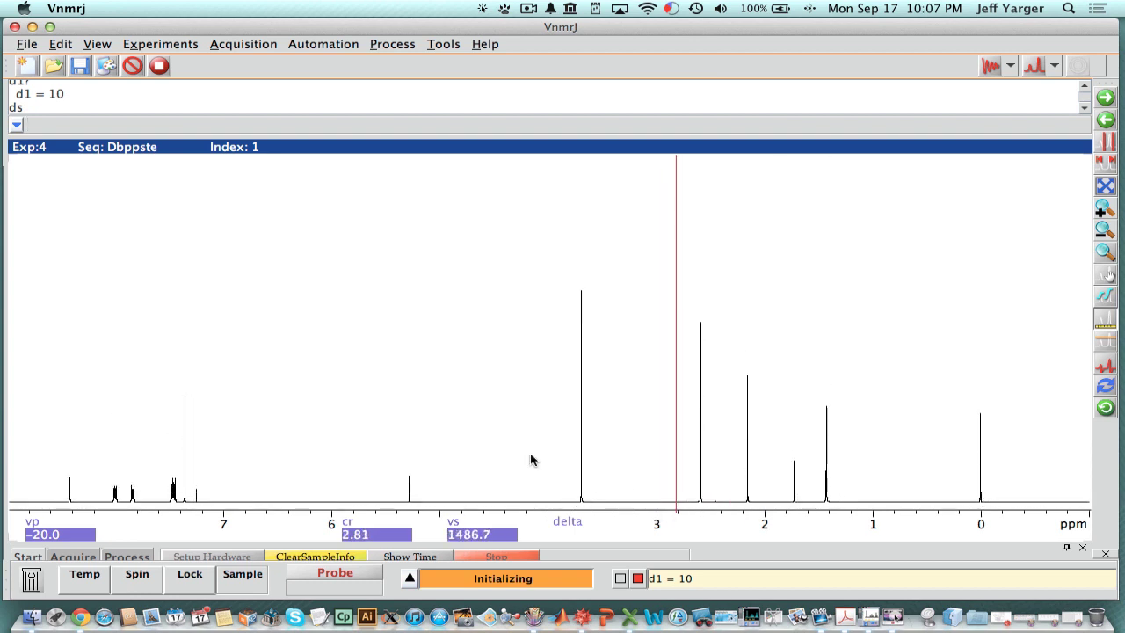
pyautogui.scroll(3, 530, 458)
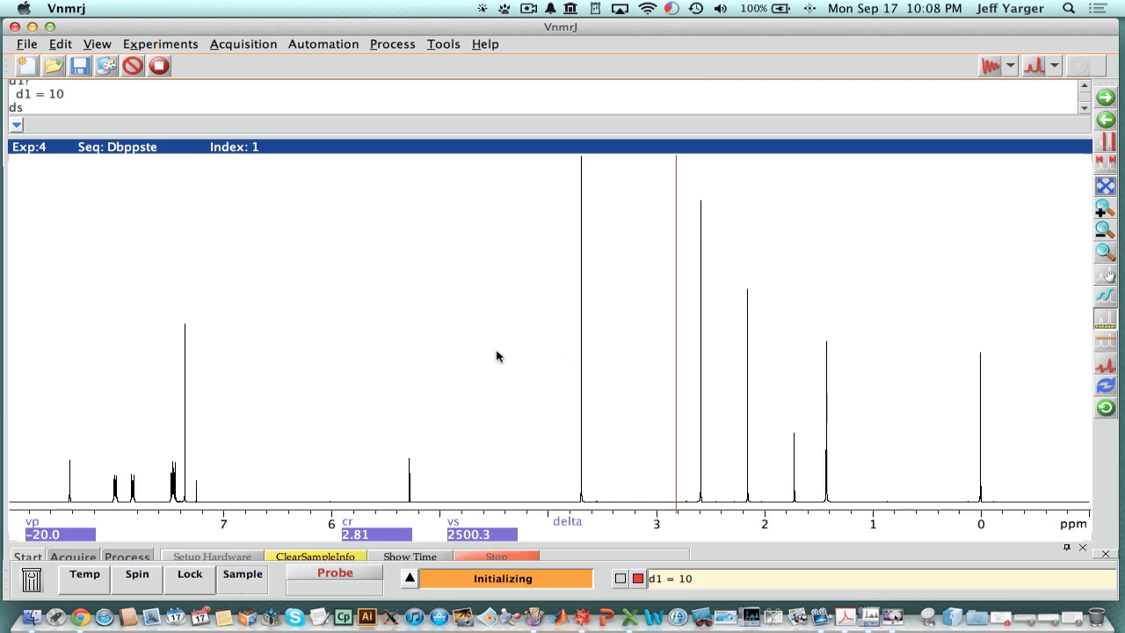
# Step: Minimize VnmrJ and bring up the Blackboard course page in the browser
pyautogui.click(33, 26)
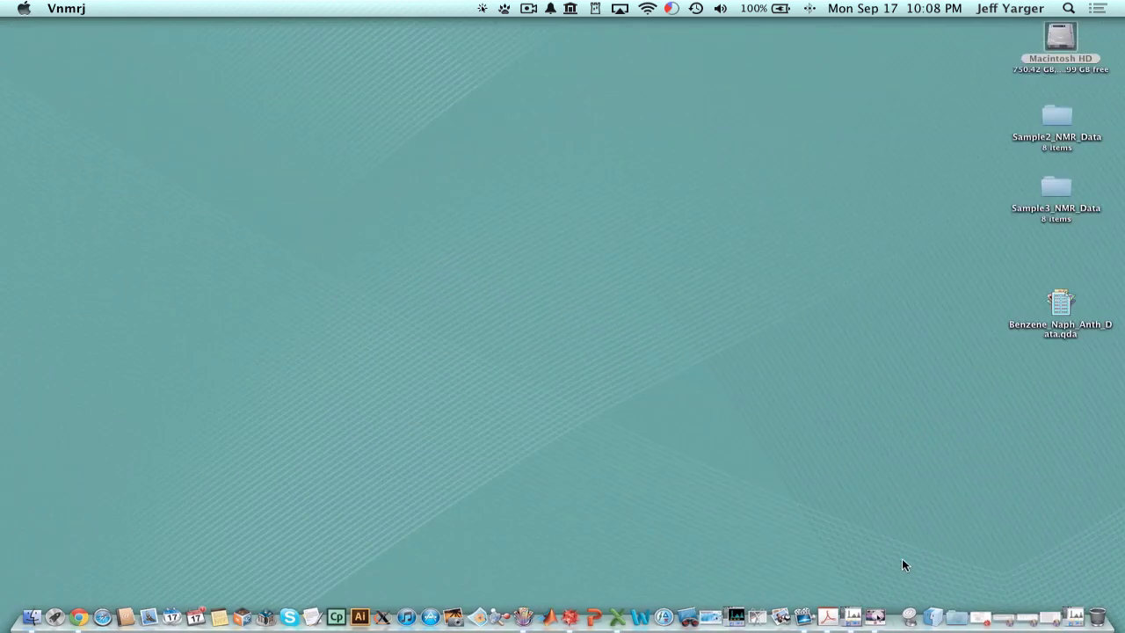
pyautogui.click(75, 598)
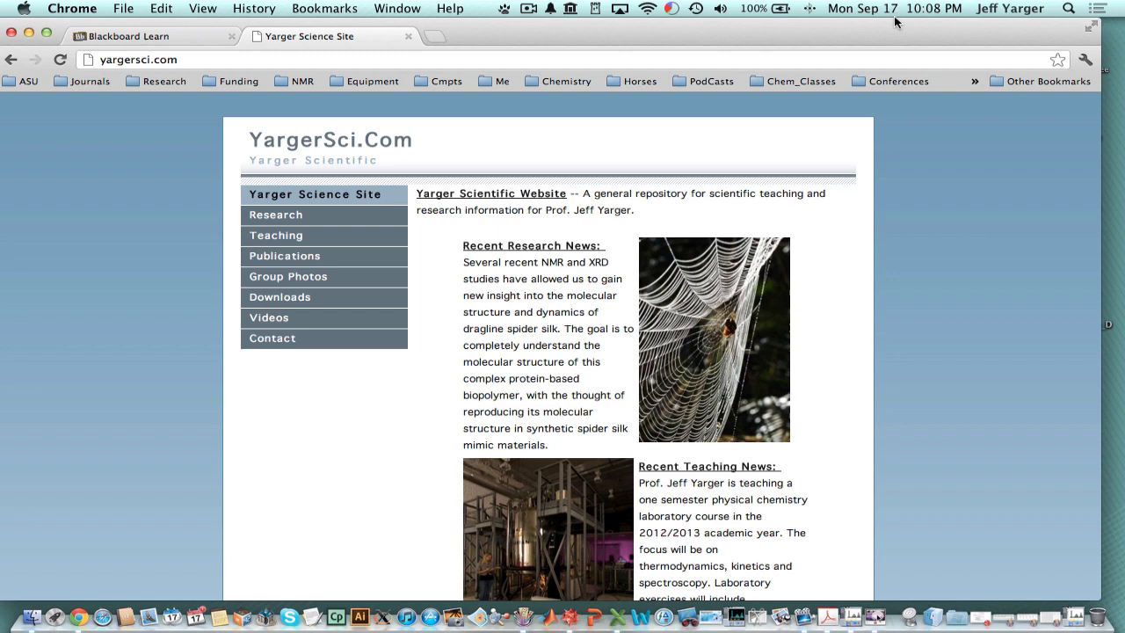
pyautogui.moveTo(467, 34); pyautogui.dragTo(490, 34)
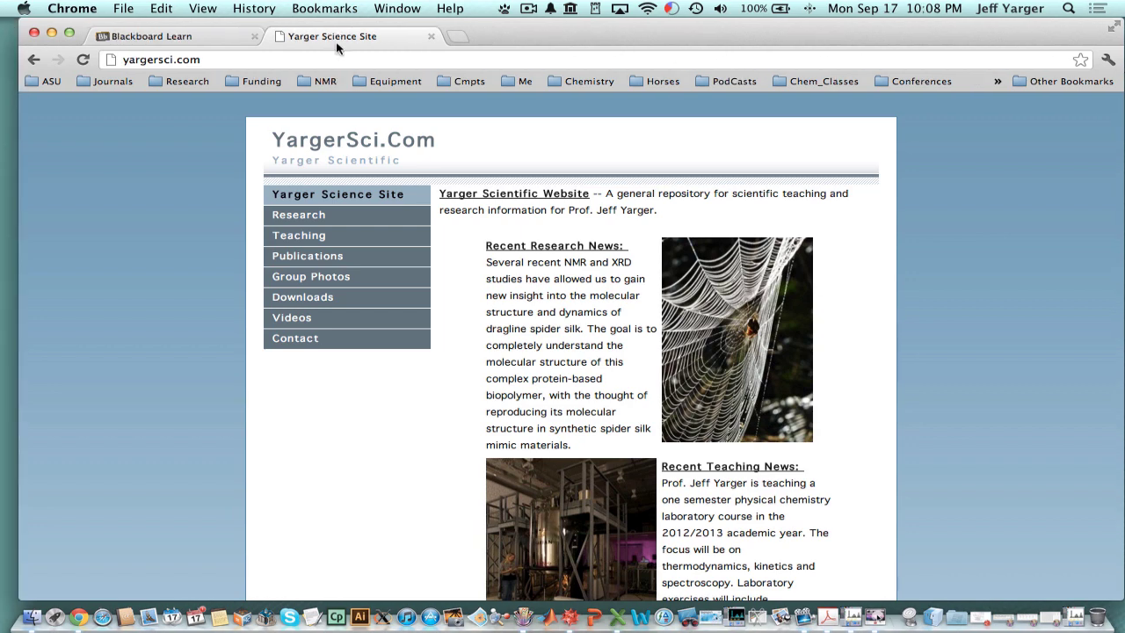
pyautogui.click(220, 37)
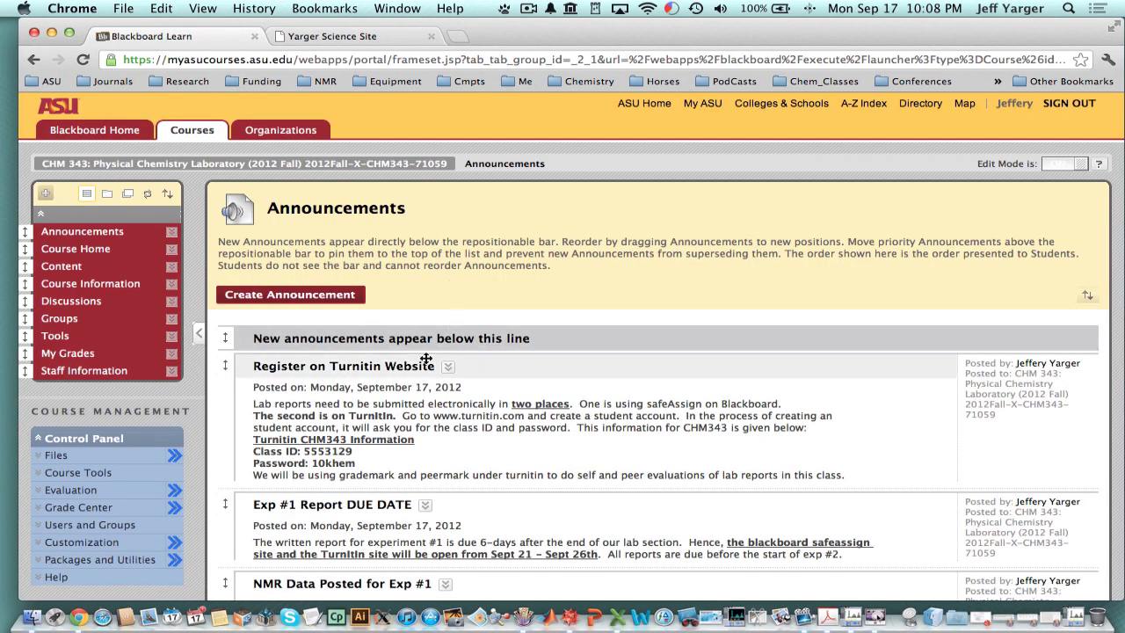
pyautogui.scroll(-5, 501, 378)
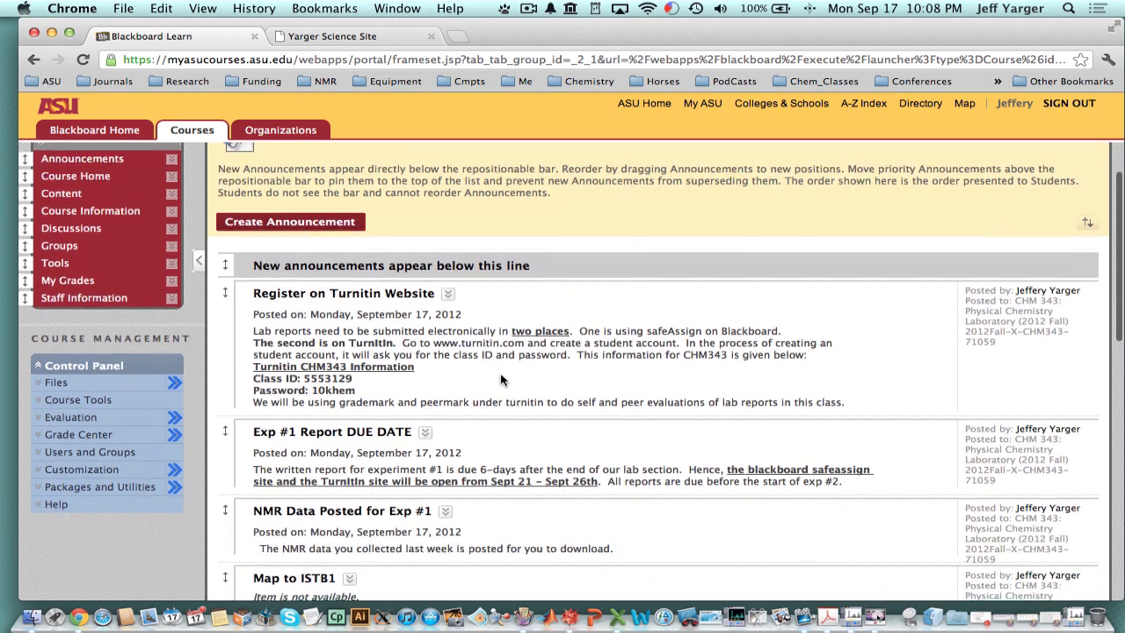
pyautogui.scroll(5, 501, 378)
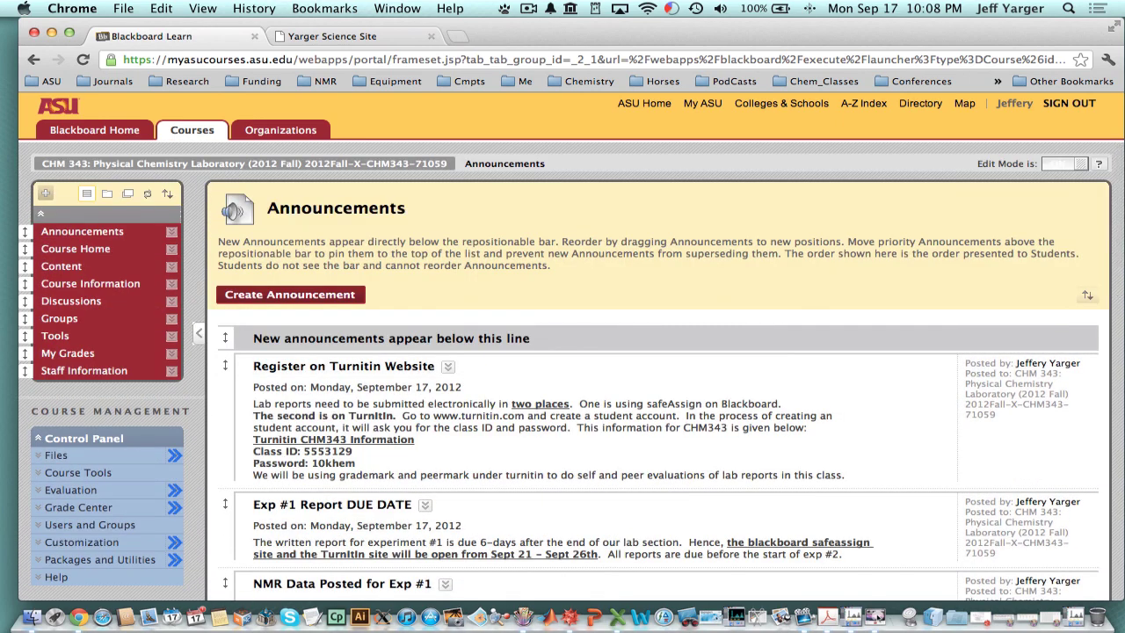
# Step: Go to Content > Laboratory Experiment Material > Experiment #1 and review its materials
pyautogui.click(70, 266)
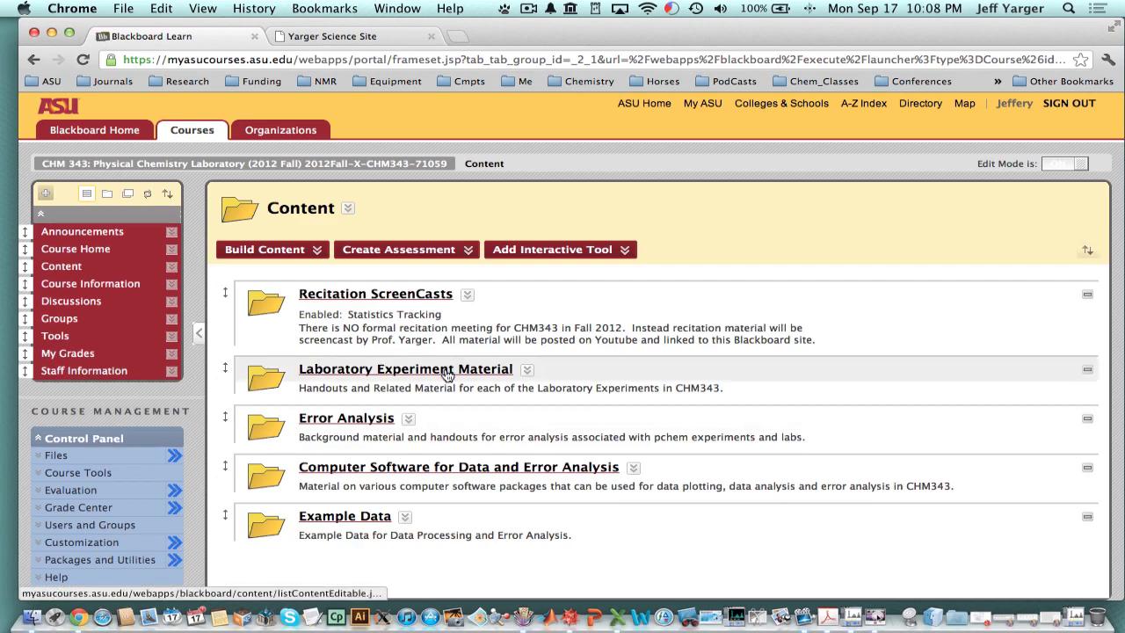
pyautogui.click(448, 374)
pyautogui.click(380, 296)
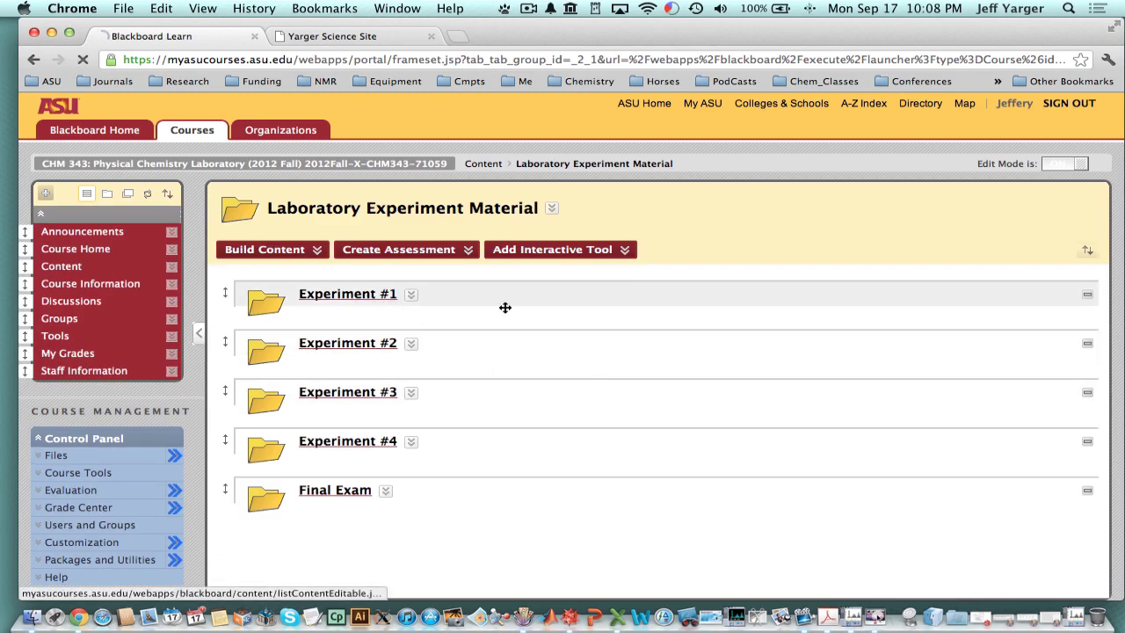
pyautogui.scroll(-10, 570, 331)
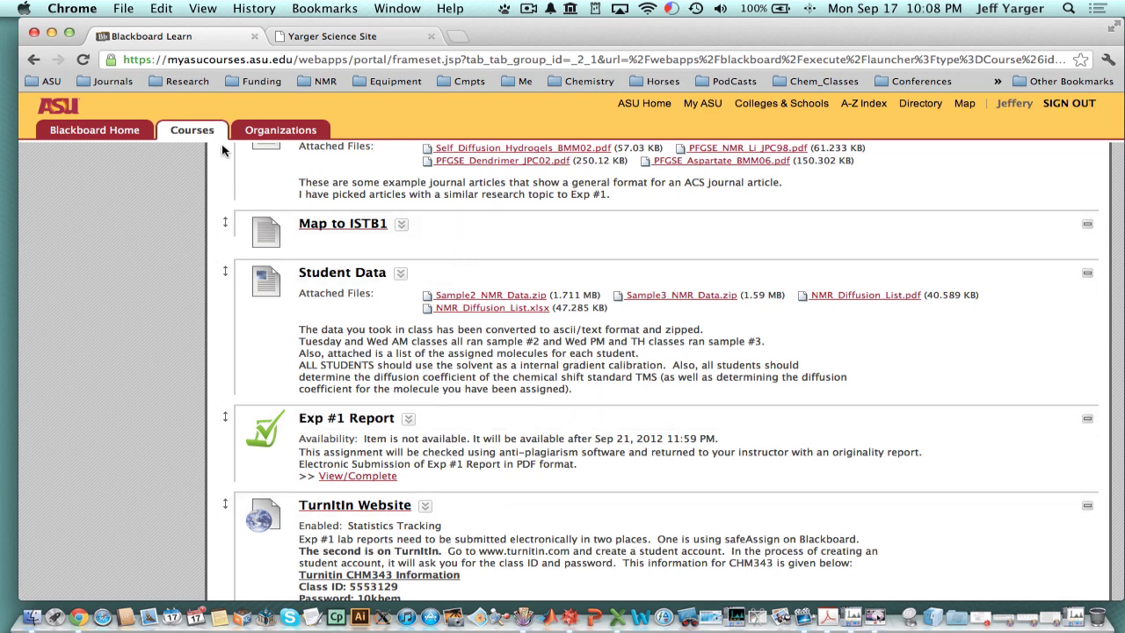
# Step: Show the science website's Downloads page, then minimize the browser
pyautogui.click(326, 42)
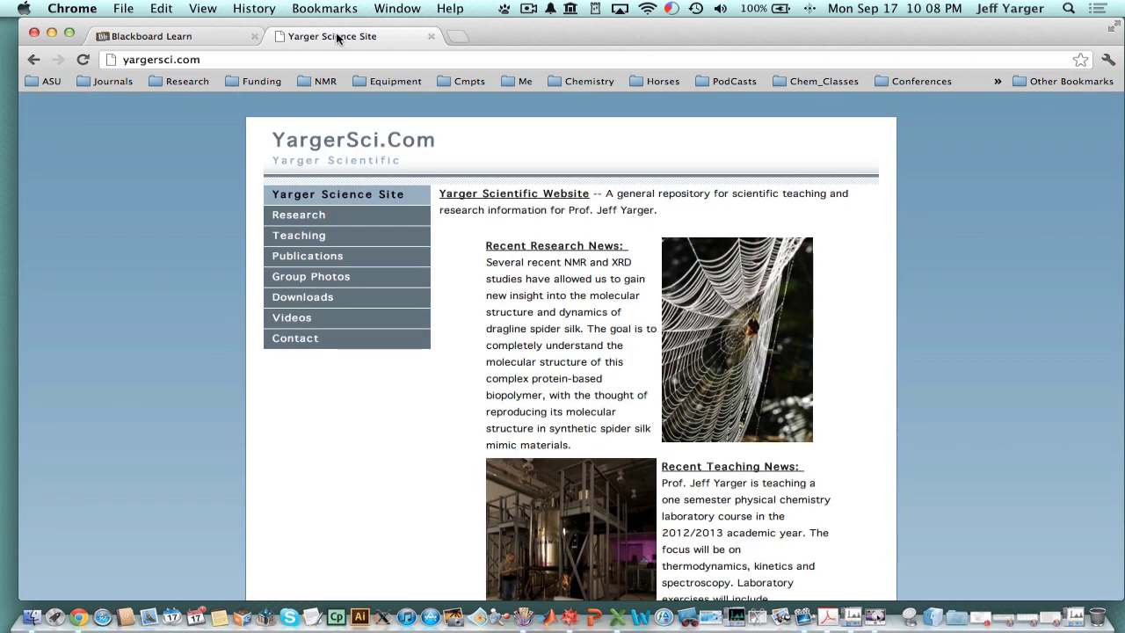
pyautogui.click(315, 311)
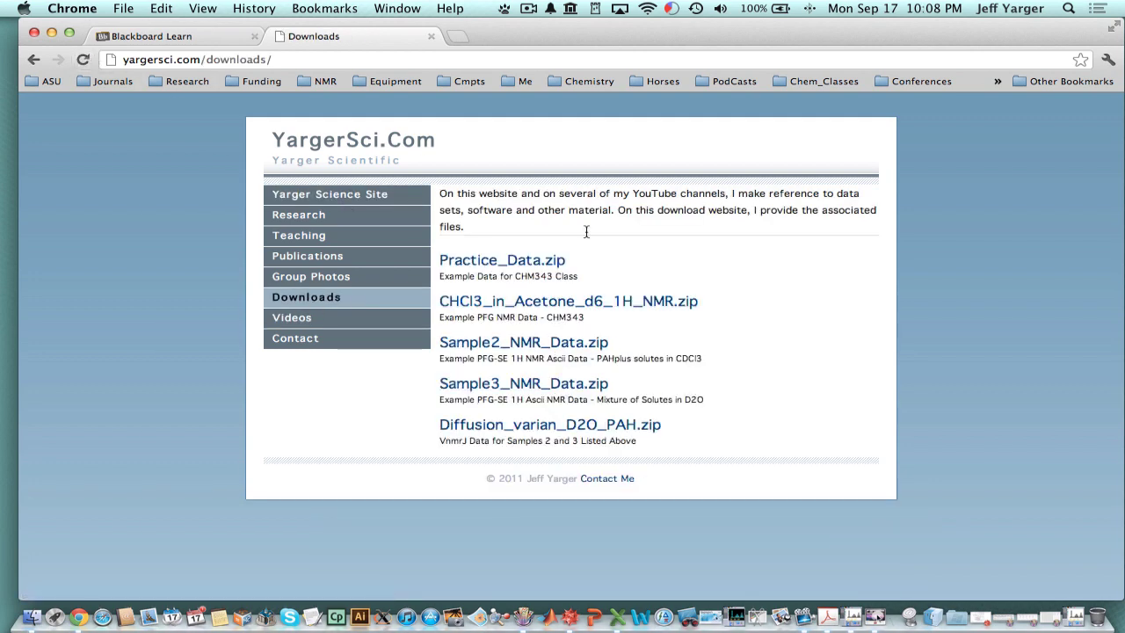
pyautogui.click(52, 33)
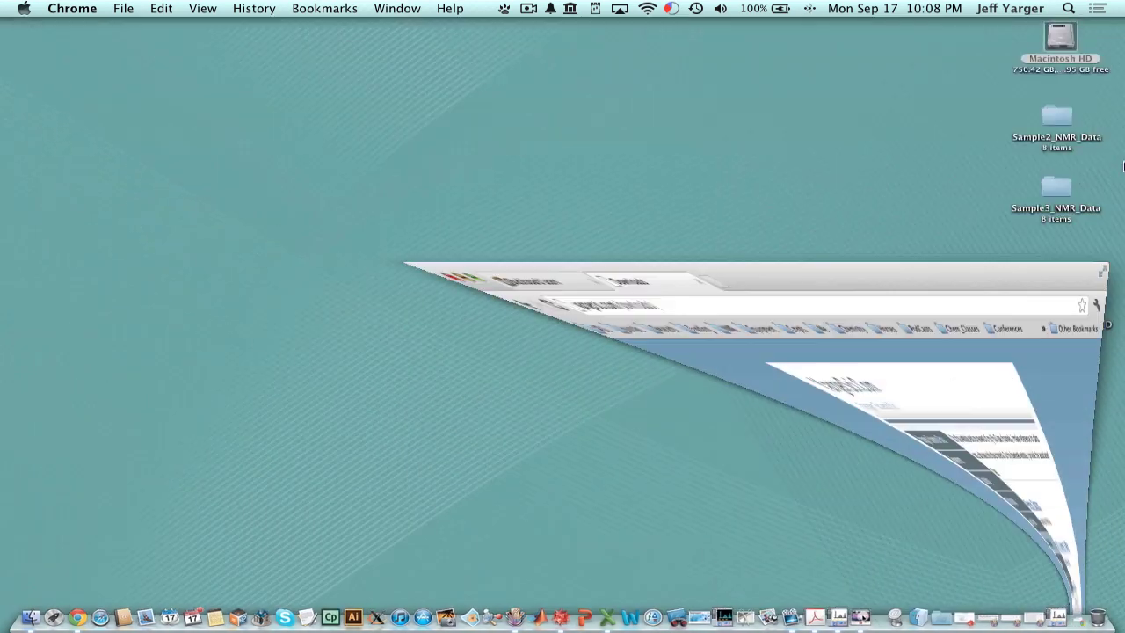
# Step: Open Diffusion_PAHplus_2ms75ms_5000.txt from the Sample2_NMR_Data folder
pyautogui.doubleClick(1048, 118)
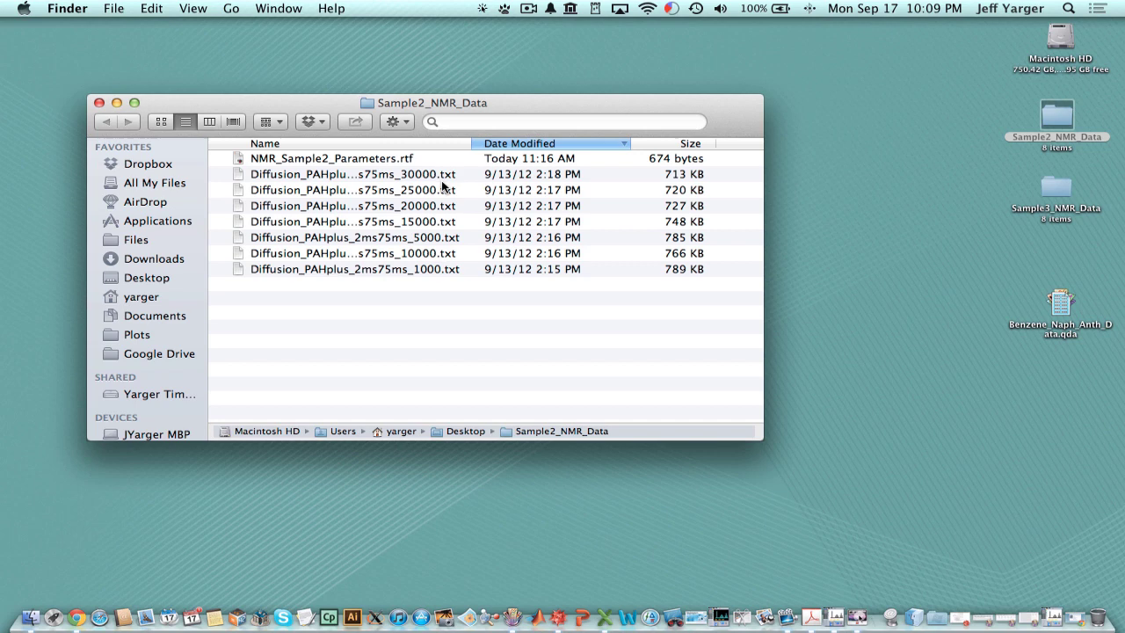
pyautogui.click(437, 273)
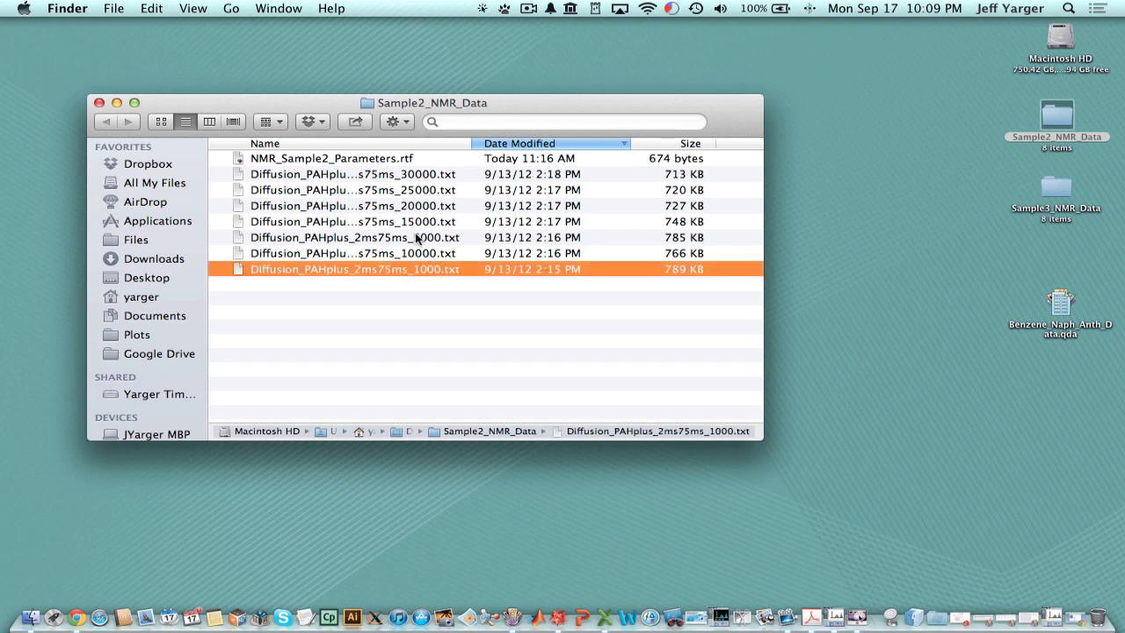
pyautogui.doubleClick(418, 237)
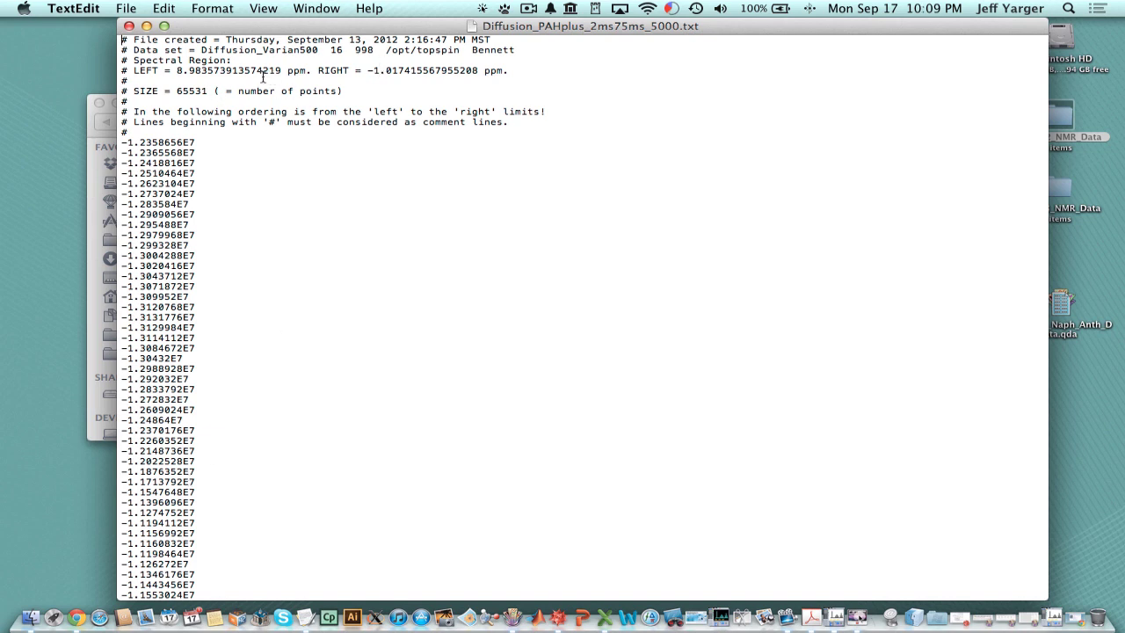
# Step: Close the Diffusion_PAHplus_2ms75ms_5000.txt document in TextEdit
pyautogui.click(128, 26)
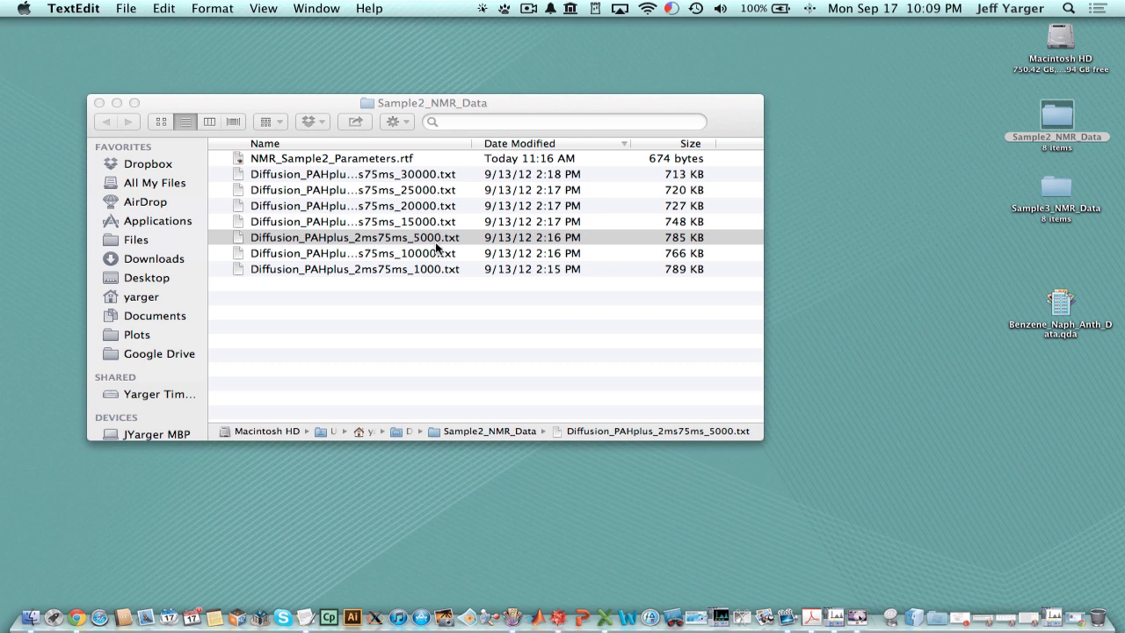
# Step: Open NMR_Sample2_Parameters.rtf, move its window aside to read it, then close it
pyautogui.click(389, 156)
pyautogui.doubleClick(389, 157)
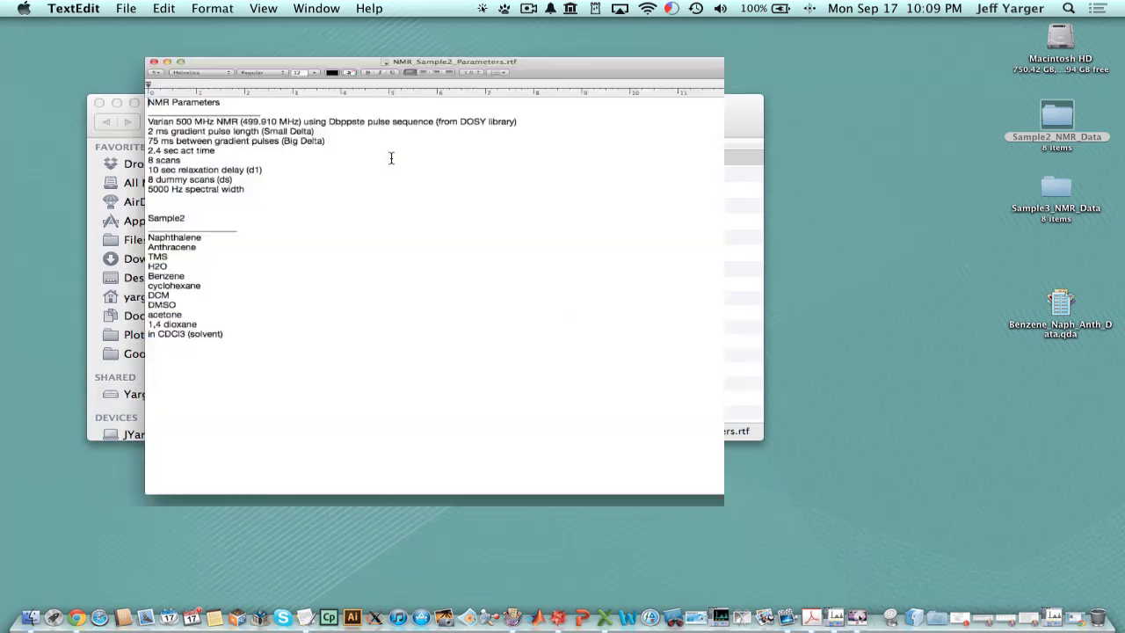
pyautogui.moveTo(345, 27)
pyautogui.mouseDown()
pyautogui.moveTo(394, 153)
pyautogui.moveTo(717, 146)
pyautogui.moveTo(563, 69)
pyautogui.moveTo(363, 26)
pyautogui.mouseUp()
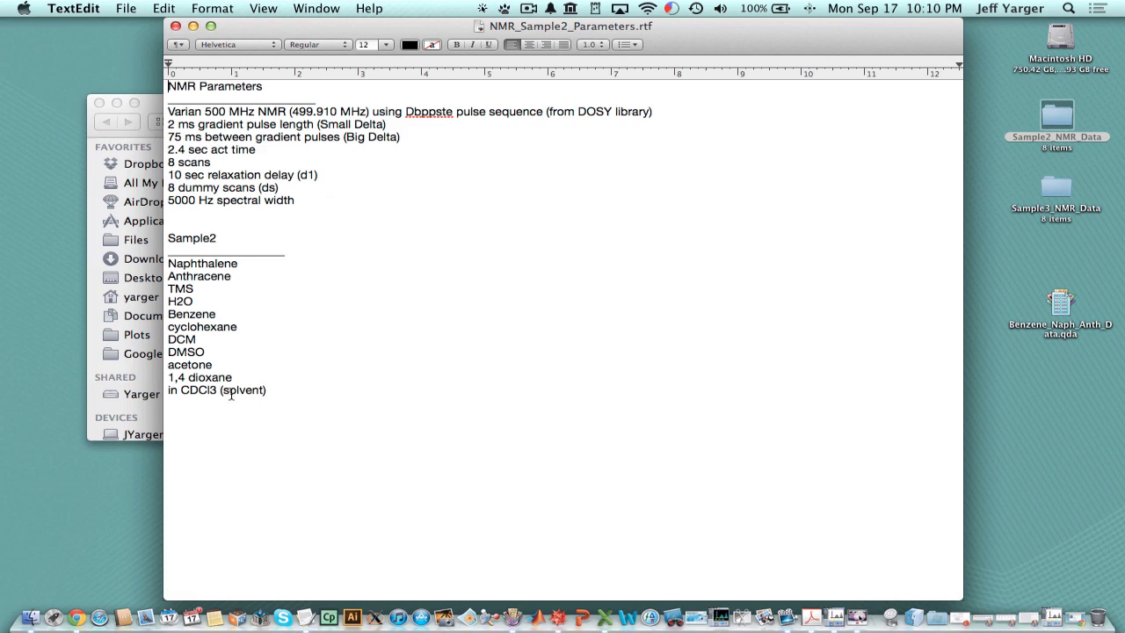
pyautogui.click(175, 28)
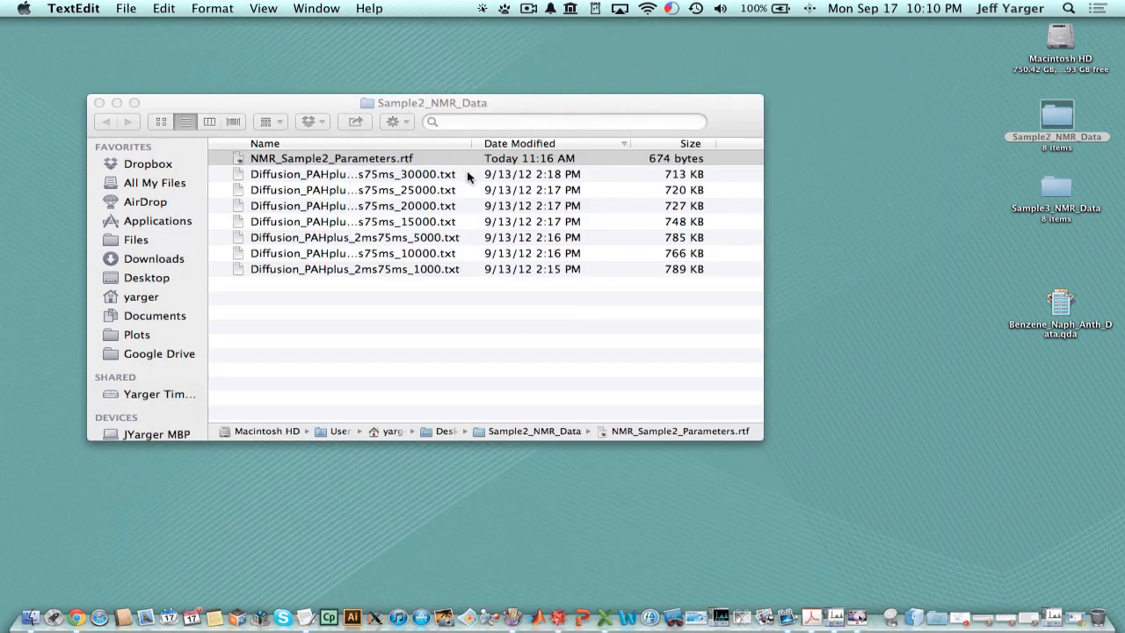
# Step: Read NMR_Sample3_Parameters.rtf, then close it and both sample folder windows
pyautogui.doubleClick(1054, 183)
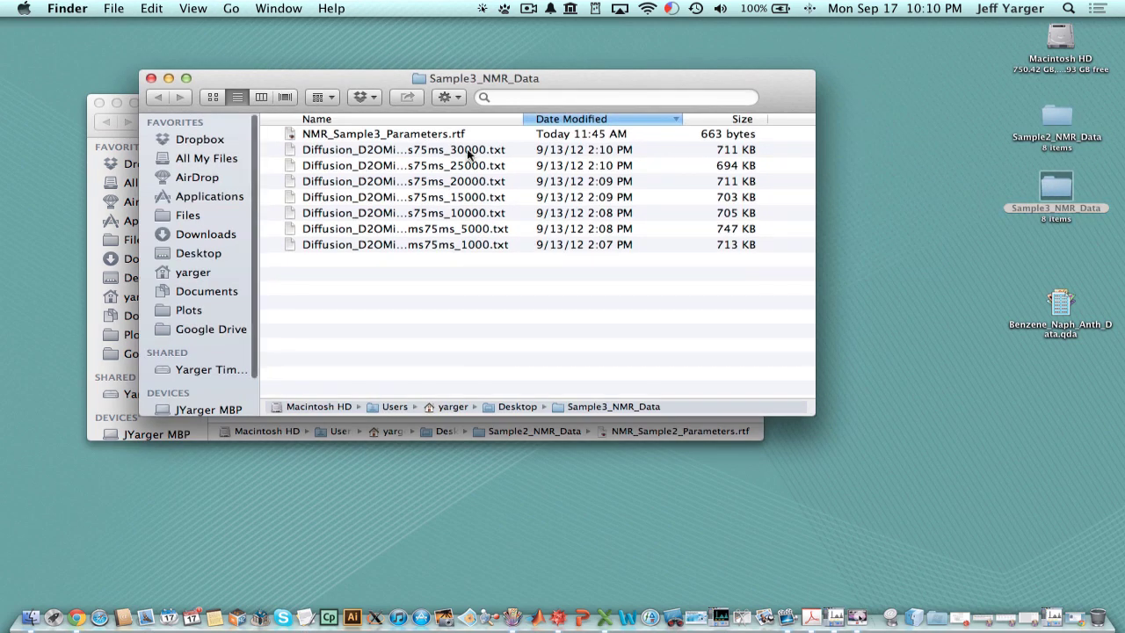
pyautogui.doubleClick(405, 138)
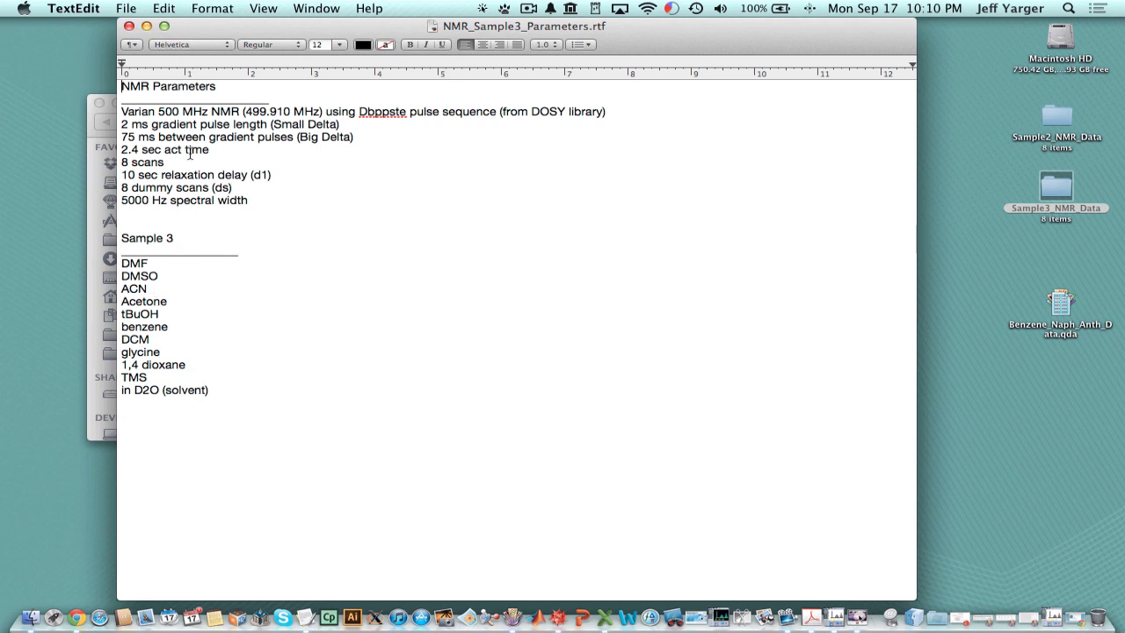
pyautogui.click(129, 27)
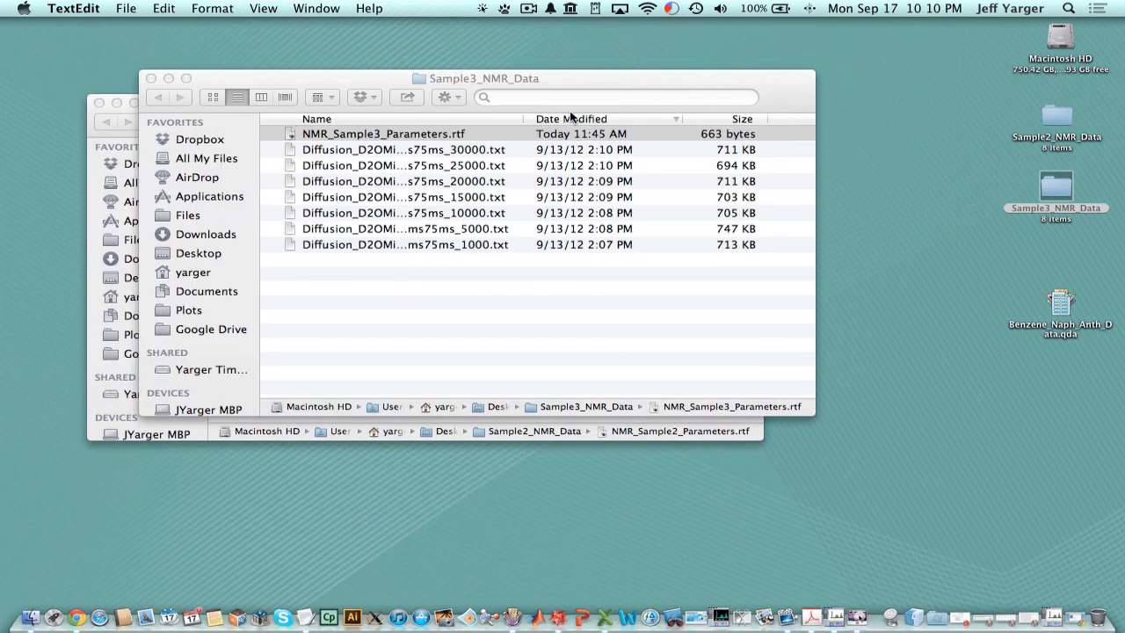
pyautogui.click(151, 78)
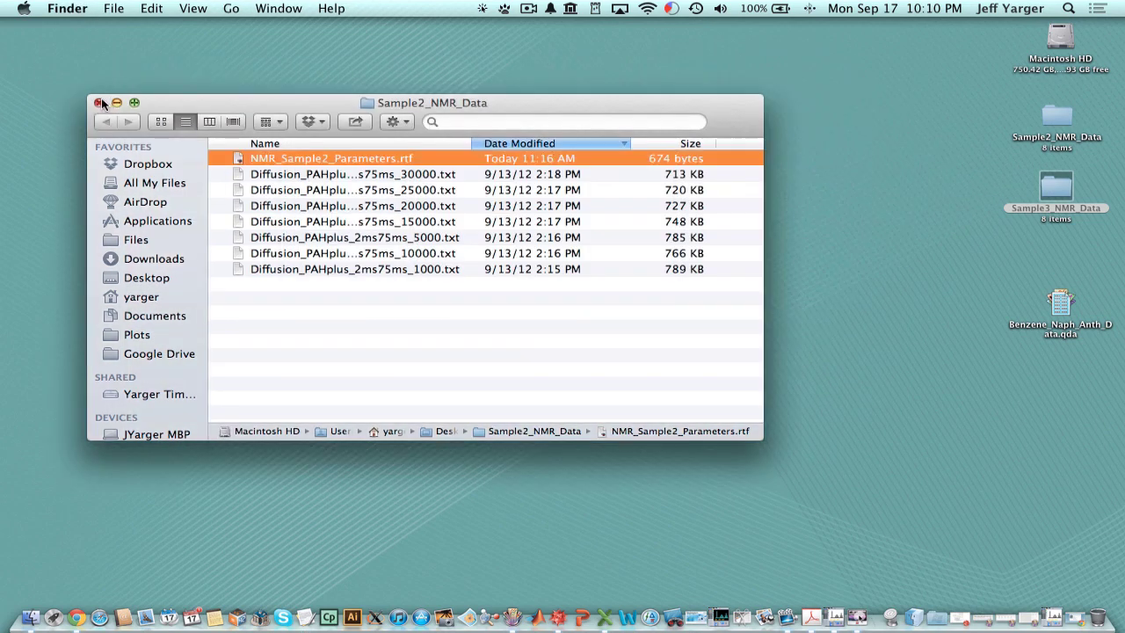
pyautogui.click(99, 102)
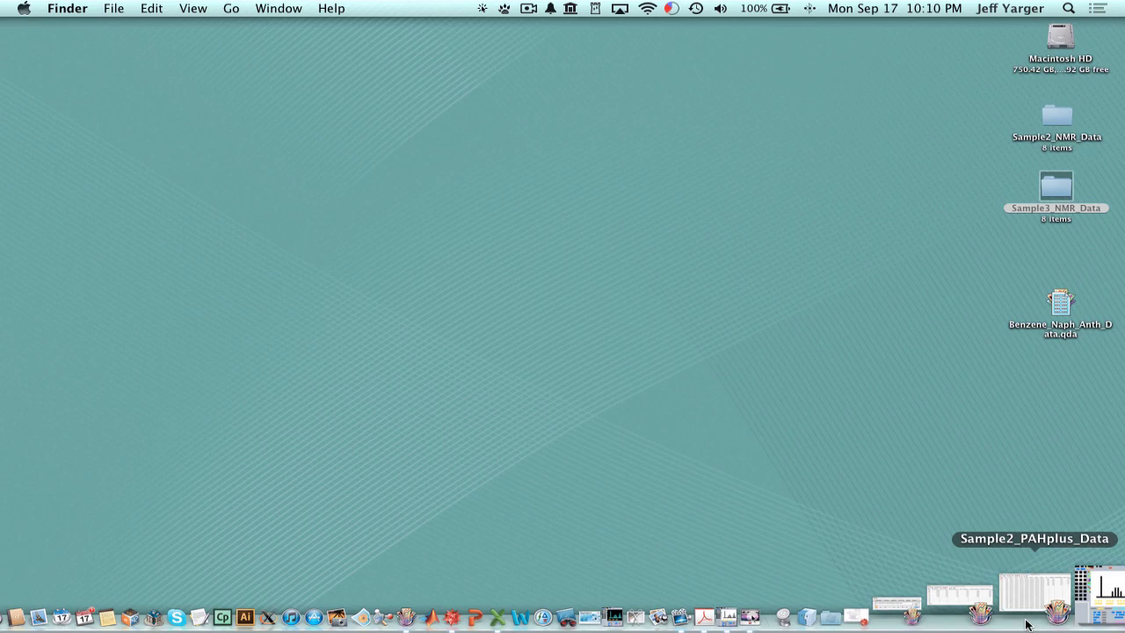
pyautogui.click(1030, 615)
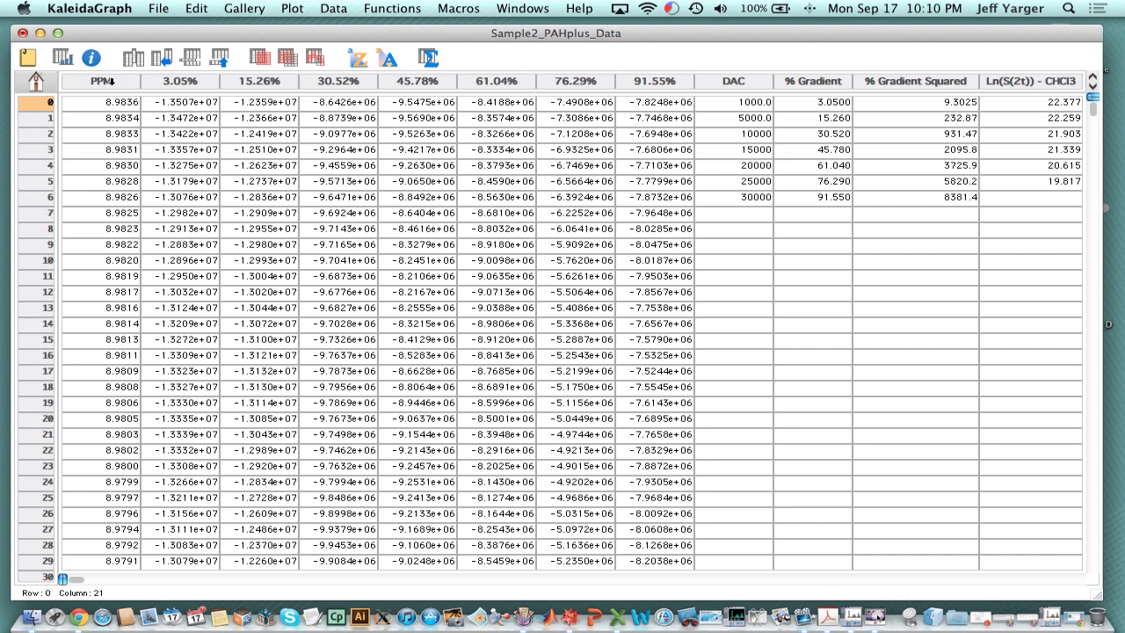
pyautogui.click(111, 81)
pyautogui.click(393, 9)
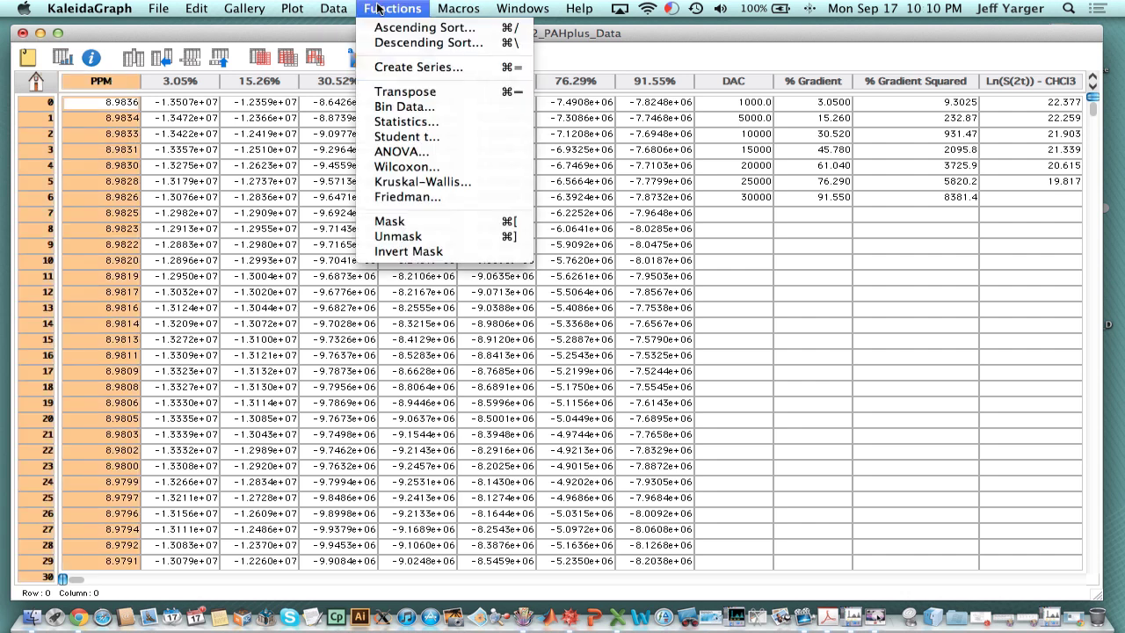
pyautogui.click(404, 70)
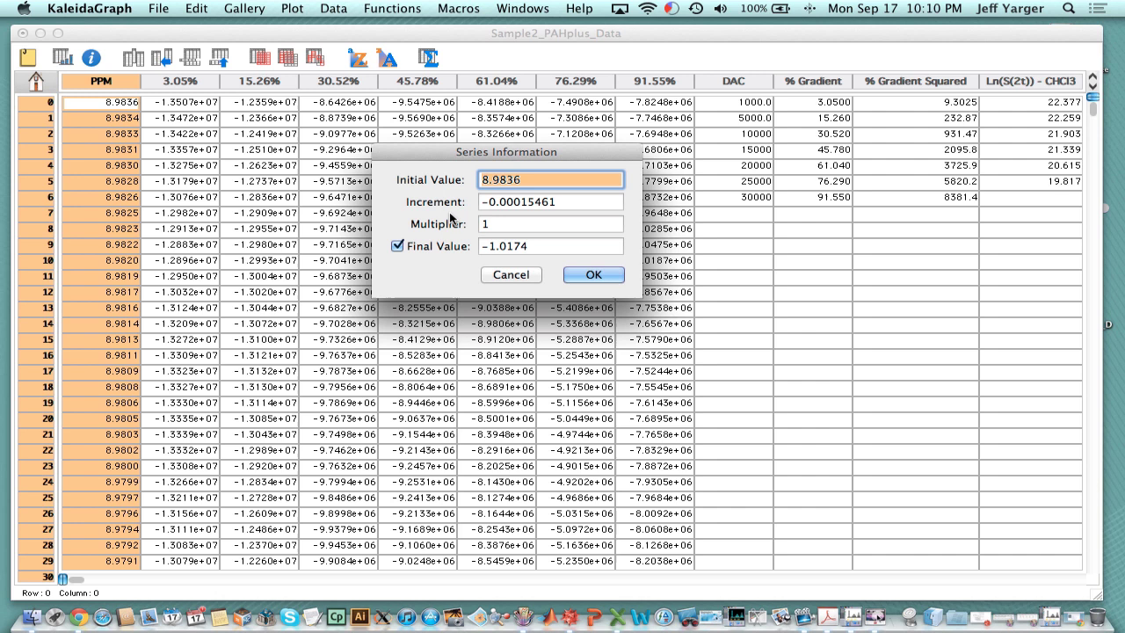
pyautogui.click(507, 274)
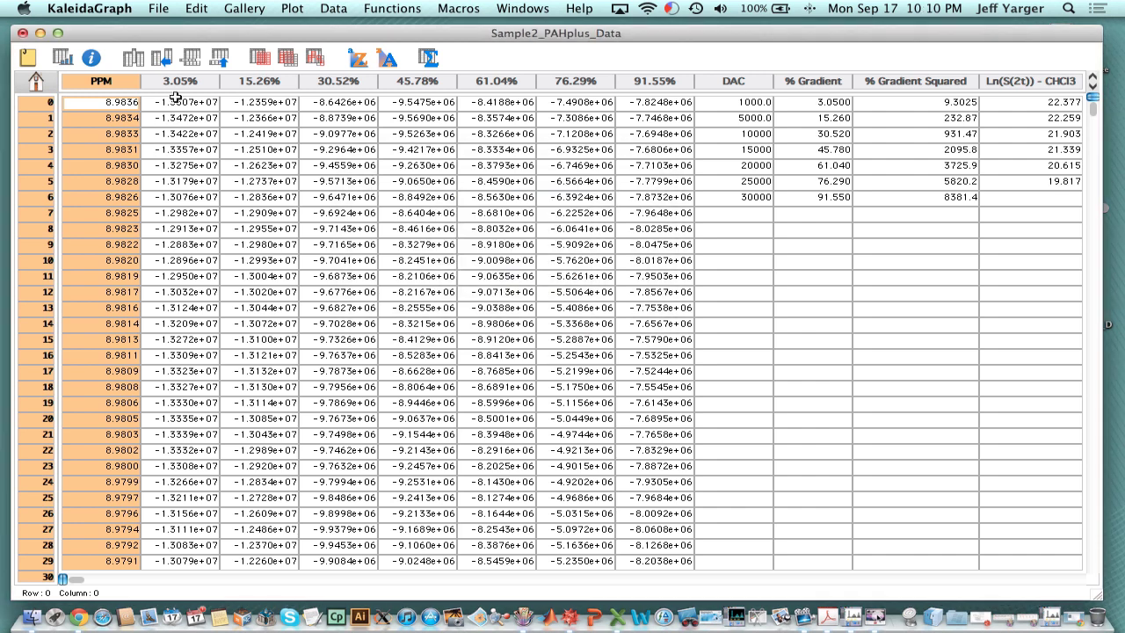
# Step: Check the DAC and % Gradient values, then scroll right to the Ln(S(2t)) columns
pyautogui.click(752, 101)
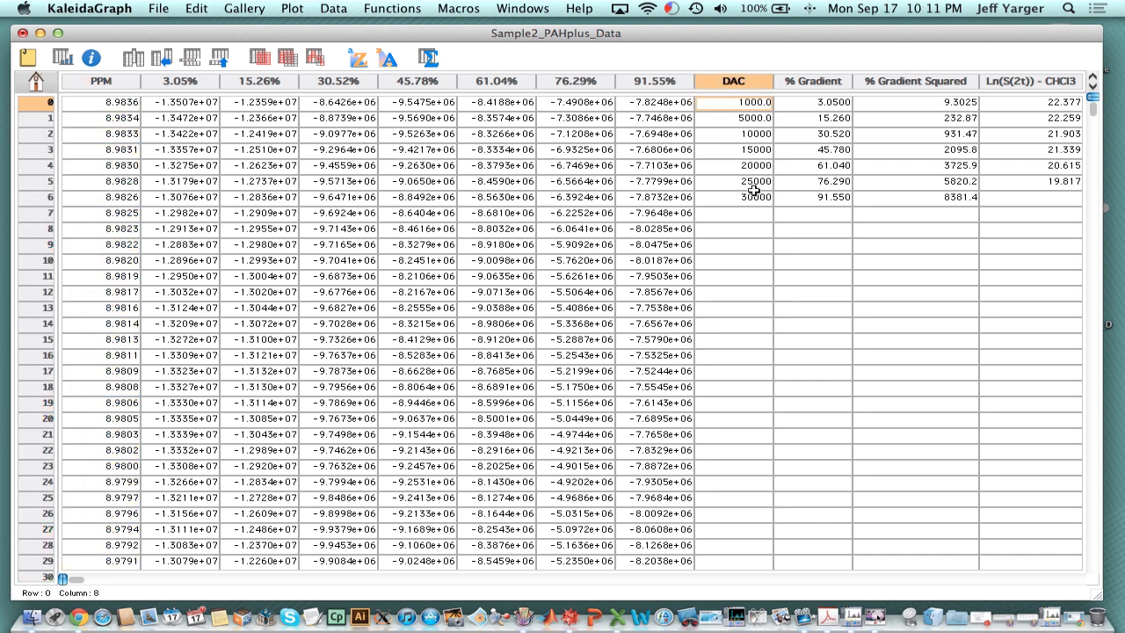
pyautogui.click(755, 198)
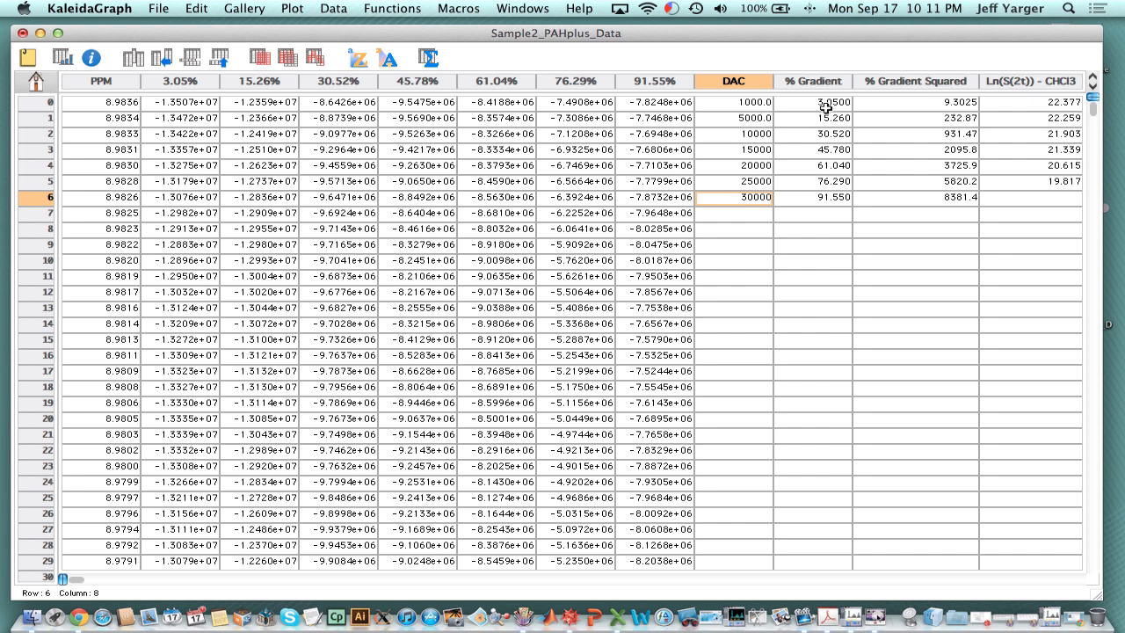
pyautogui.click(826, 103)
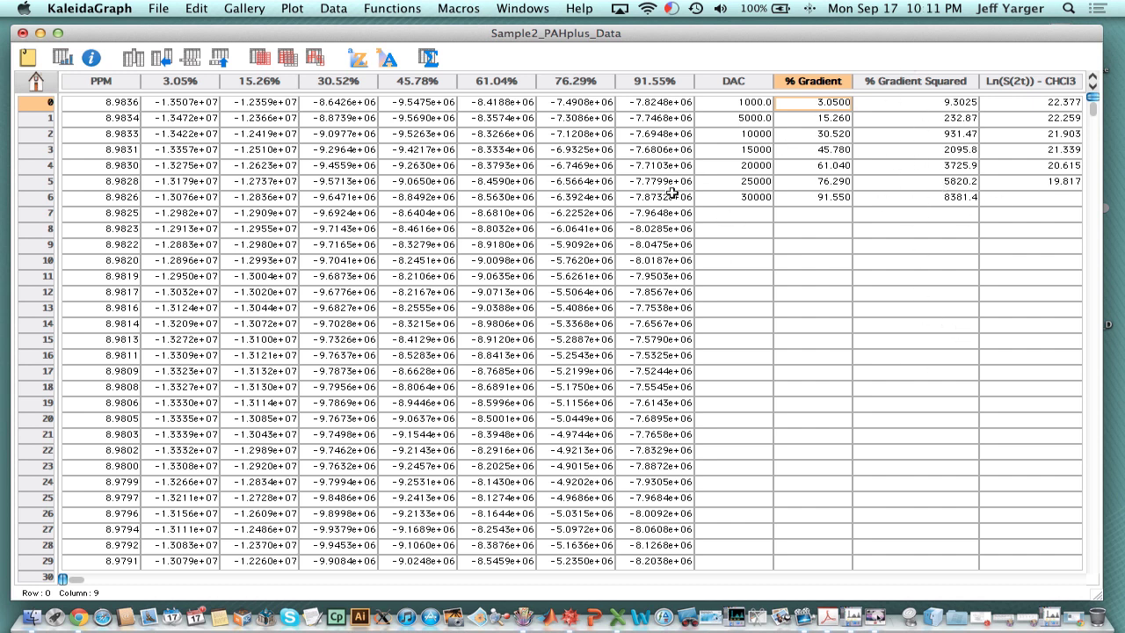
pyautogui.moveTo(70, 584); pyautogui.dragTo(259, 583)
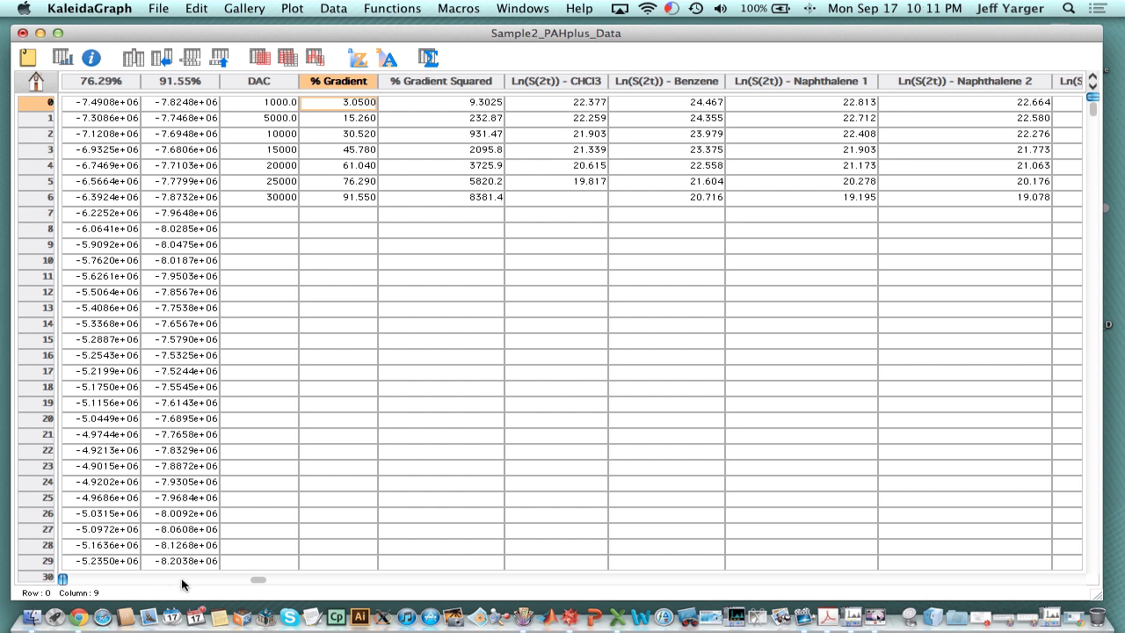
pyautogui.moveTo(256, 584); pyautogui.dragTo(417, 587)
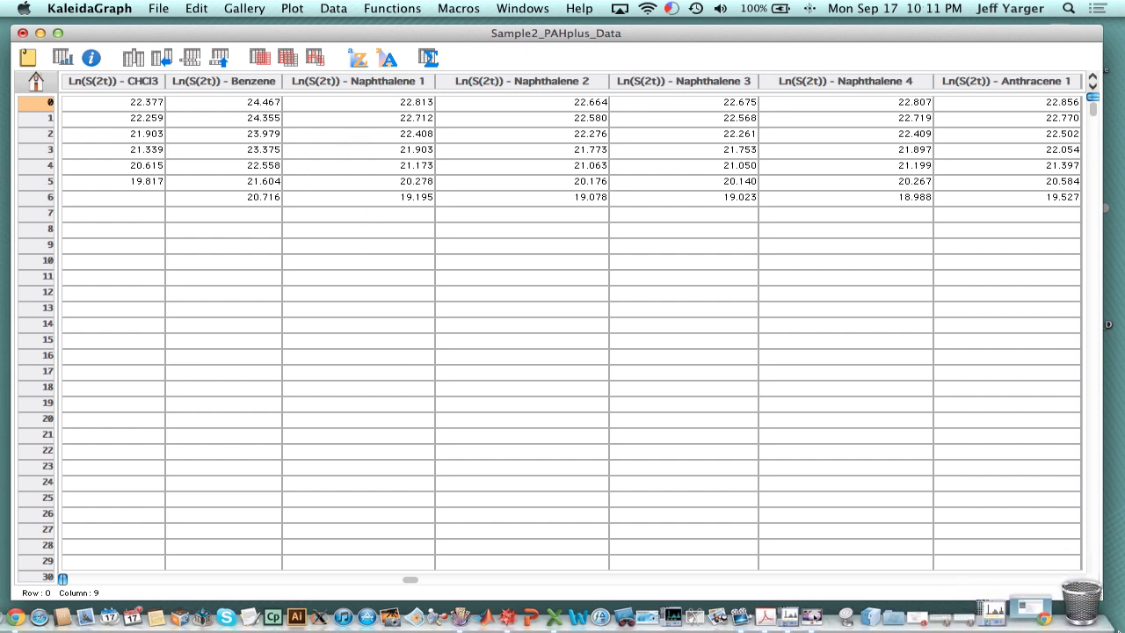
# Step: Restore the VnmrJ spectrum and bracket the 8.11–7.92 ppm region with two cursors
pyautogui.click(1048, 596)
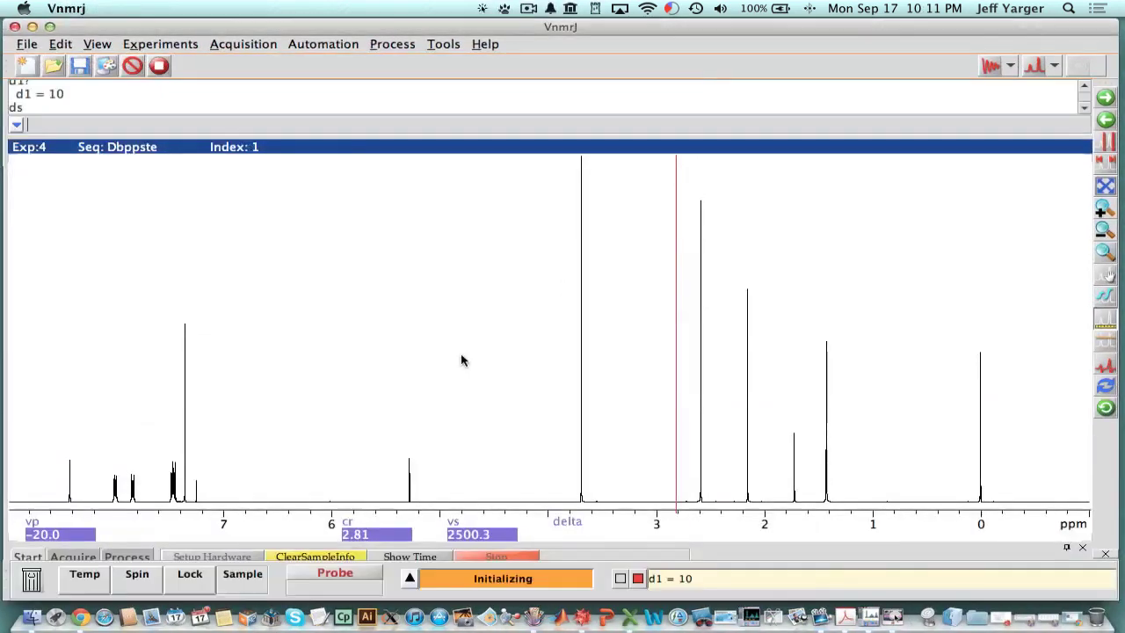
pyautogui.moveTo(128, 479); pyautogui.dragTo(107, 485)
pyautogui.rightClick(122, 492)
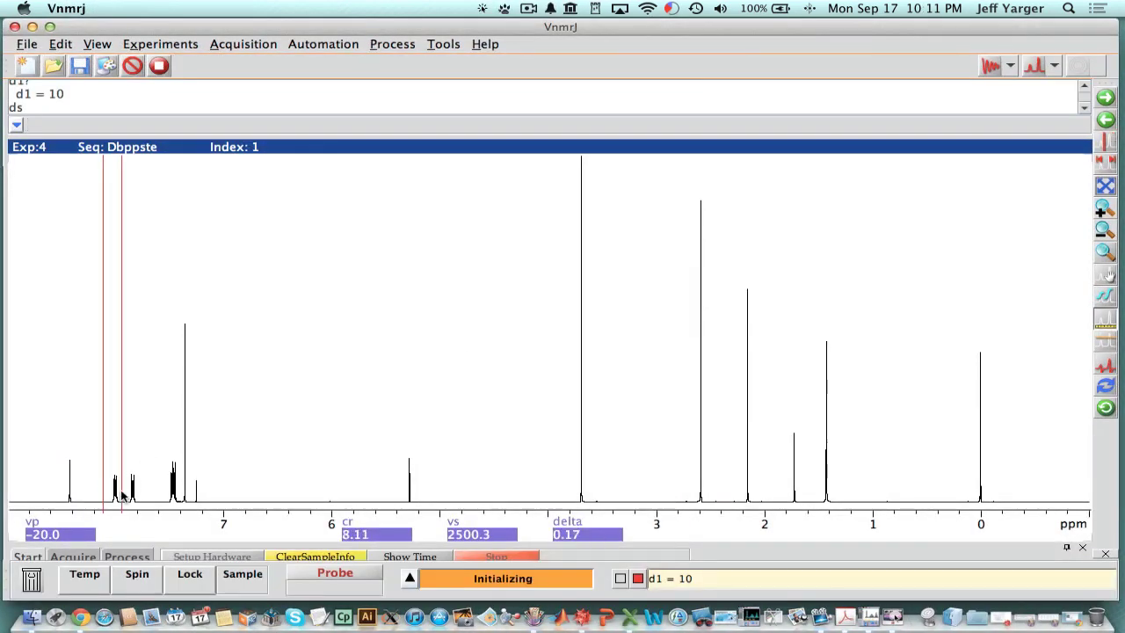
pyautogui.click(1108, 147)
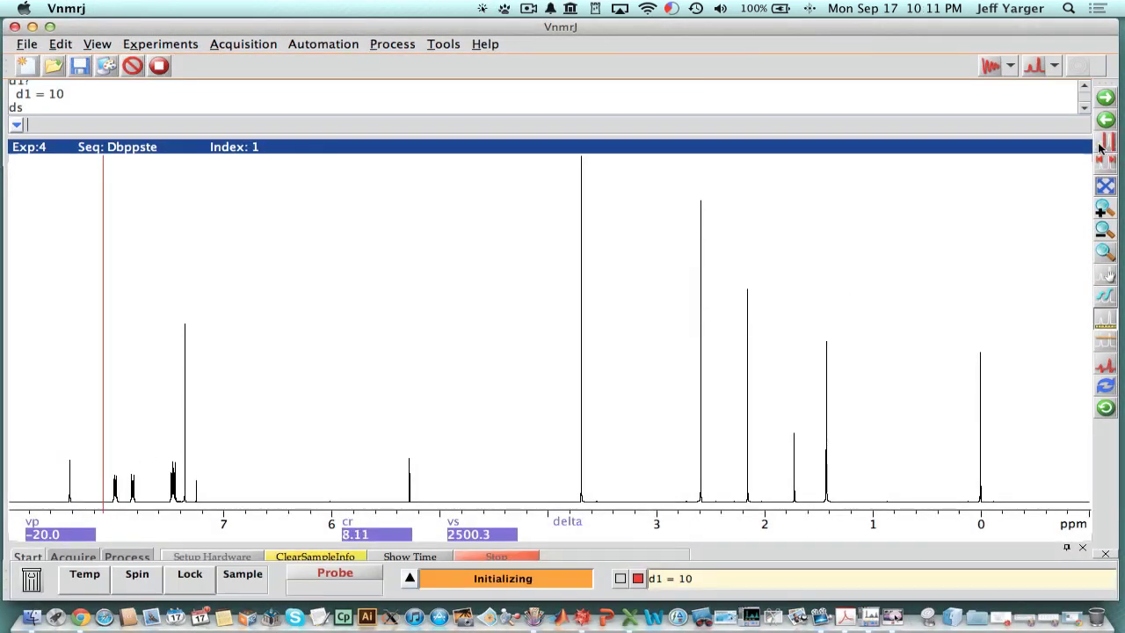
pyautogui.rightClick(126, 497)
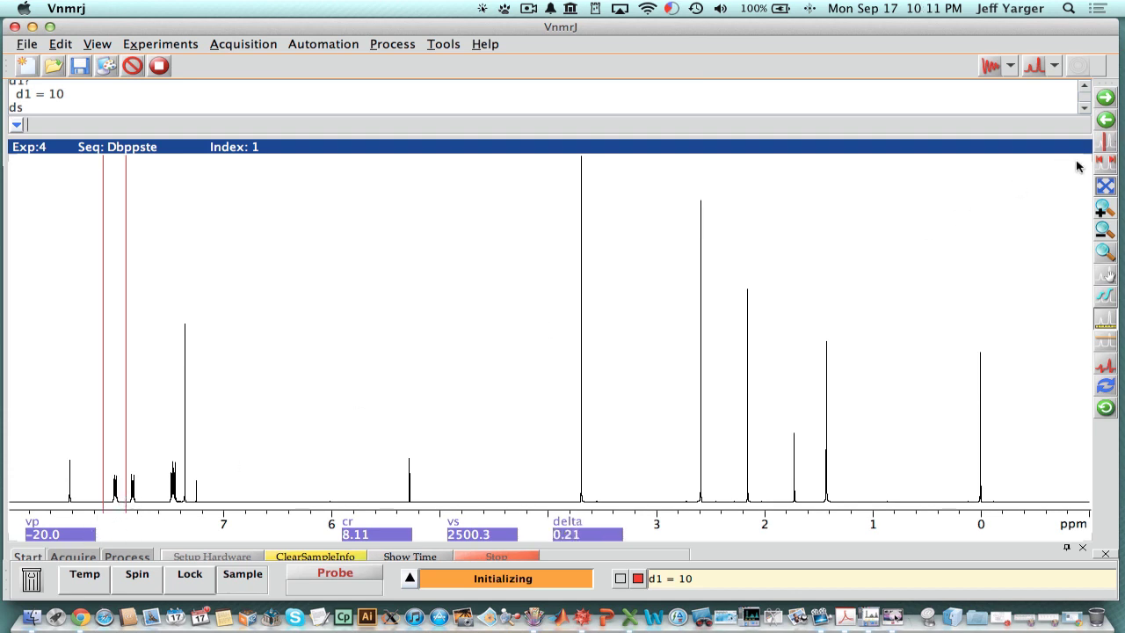
# Step: Expand the bracketed region and adjust the vertical scale of the four-line multiplet
pyautogui.click(1105, 229)
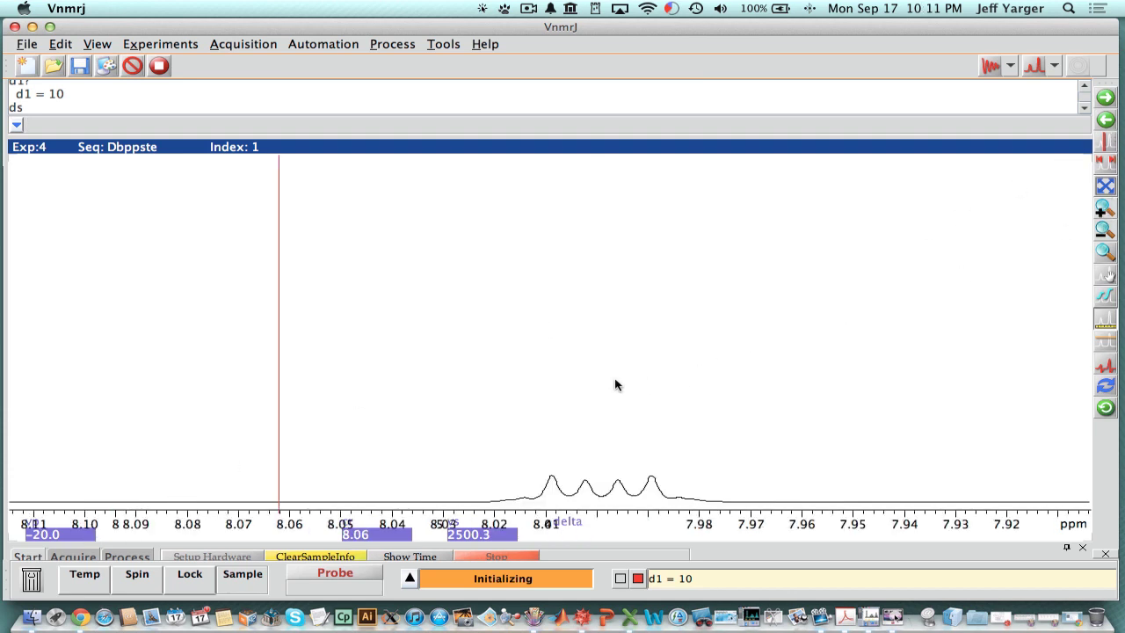
pyautogui.scroll(8, 615, 383)
pyautogui.scroll(-2, 615, 383)
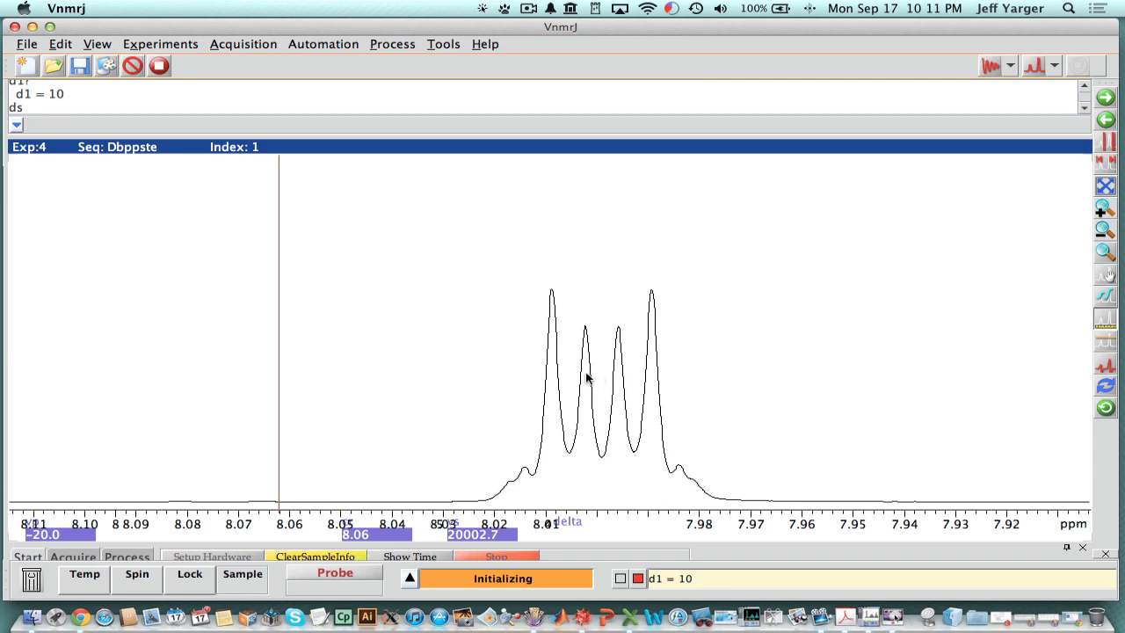
pyautogui.moveTo(548, 389); pyautogui.dragTo(664, 392)
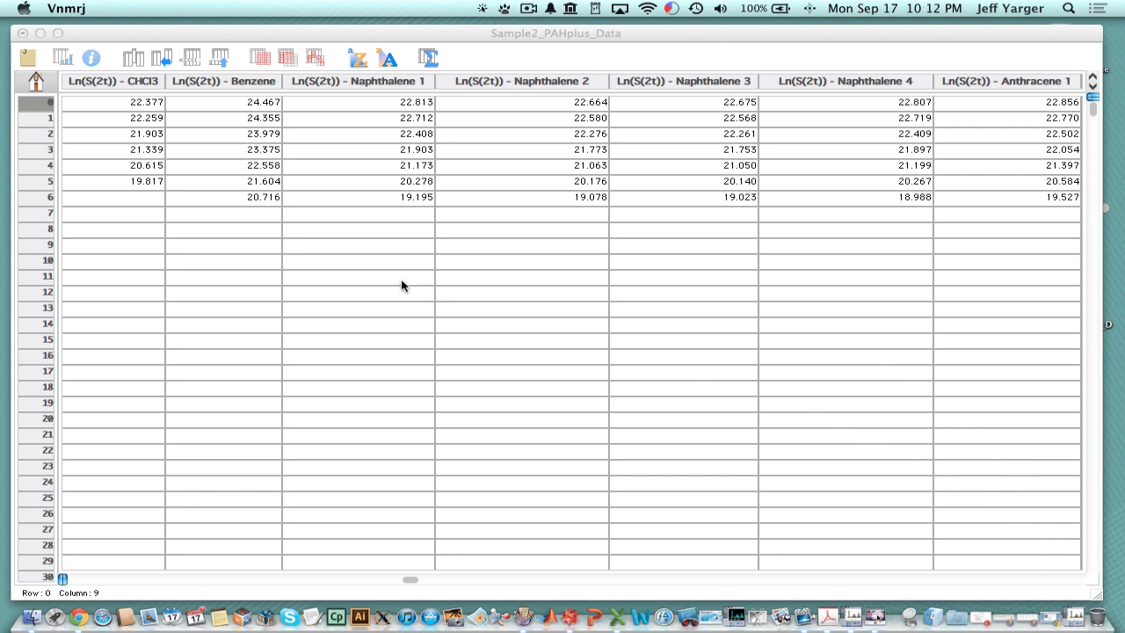
# Step: Scroll the Sample2_PAHplus_Data table right to show the Gradient Squared and Gradient (G/cm) columns
pyautogui.click(368, 166)
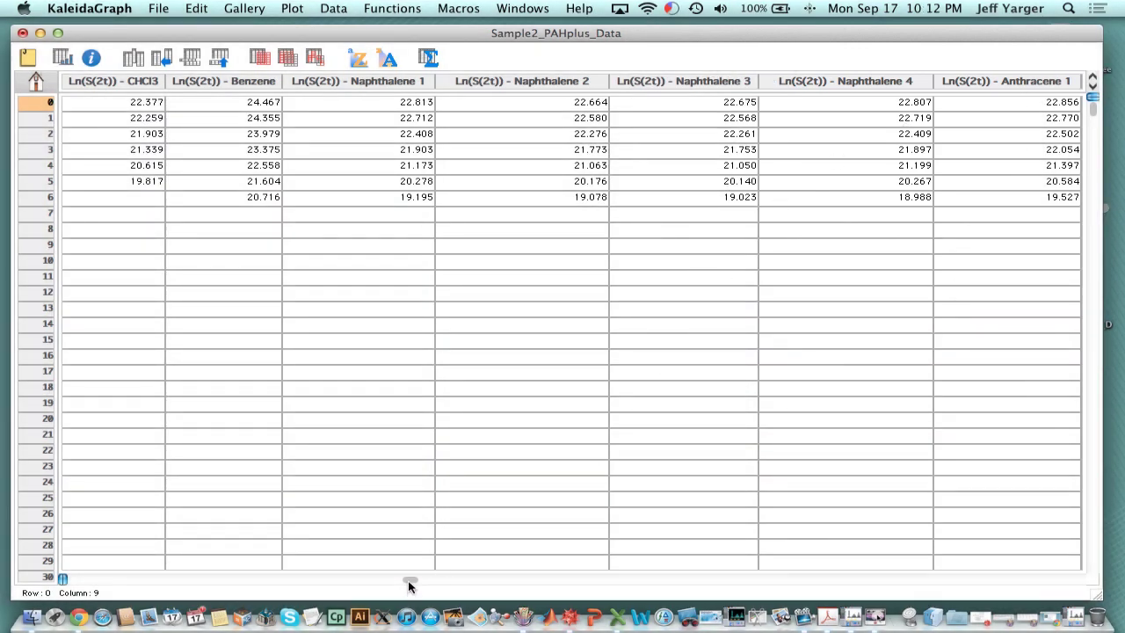
pyautogui.moveTo(416, 587); pyautogui.dragTo(673, 577)
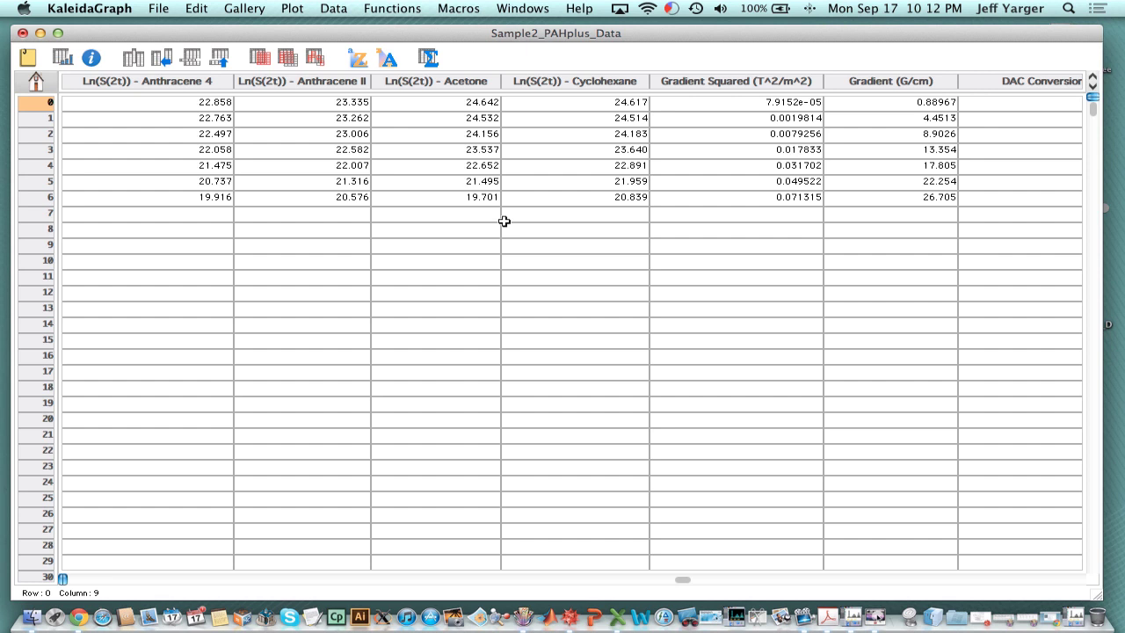
pyautogui.click(252, 10)
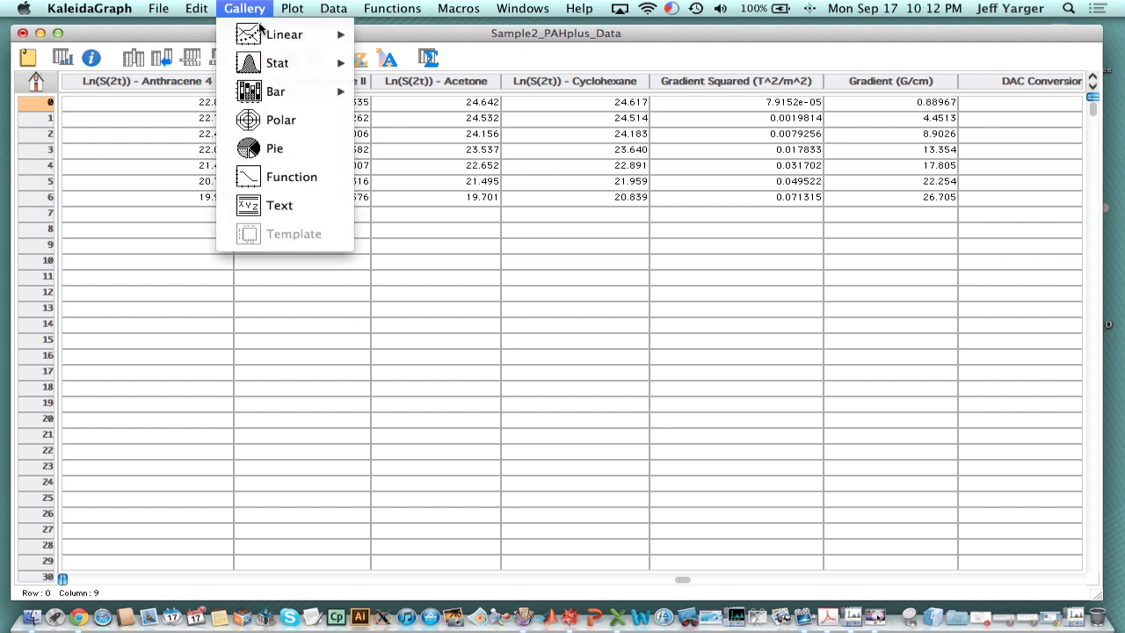
pyautogui.moveTo(290, 35)
pyautogui.click(413, 68)
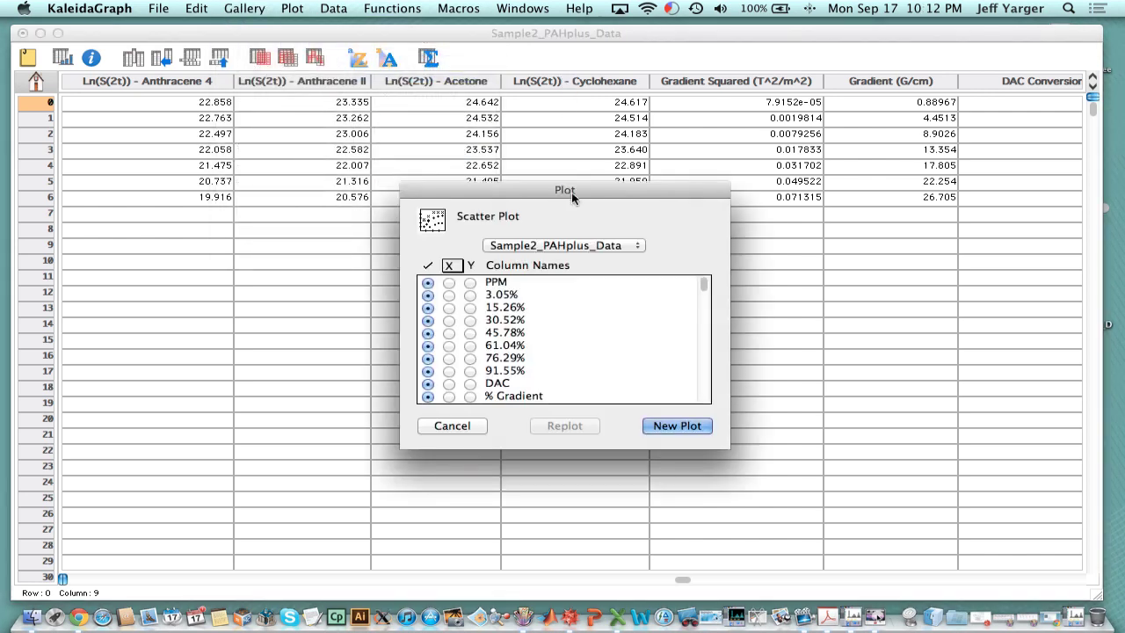
pyautogui.scroll(-10, 541, 370)
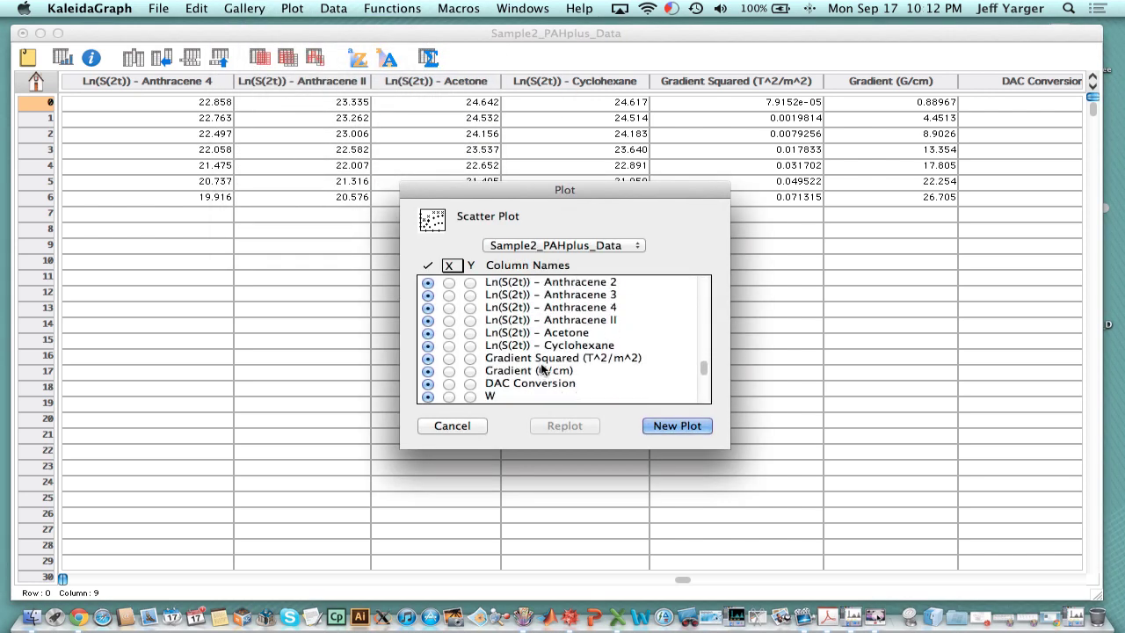
pyautogui.click(449, 359)
pyautogui.click(470, 345)
pyautogui.click(470, 332)
pyautogui.click(470, 320)
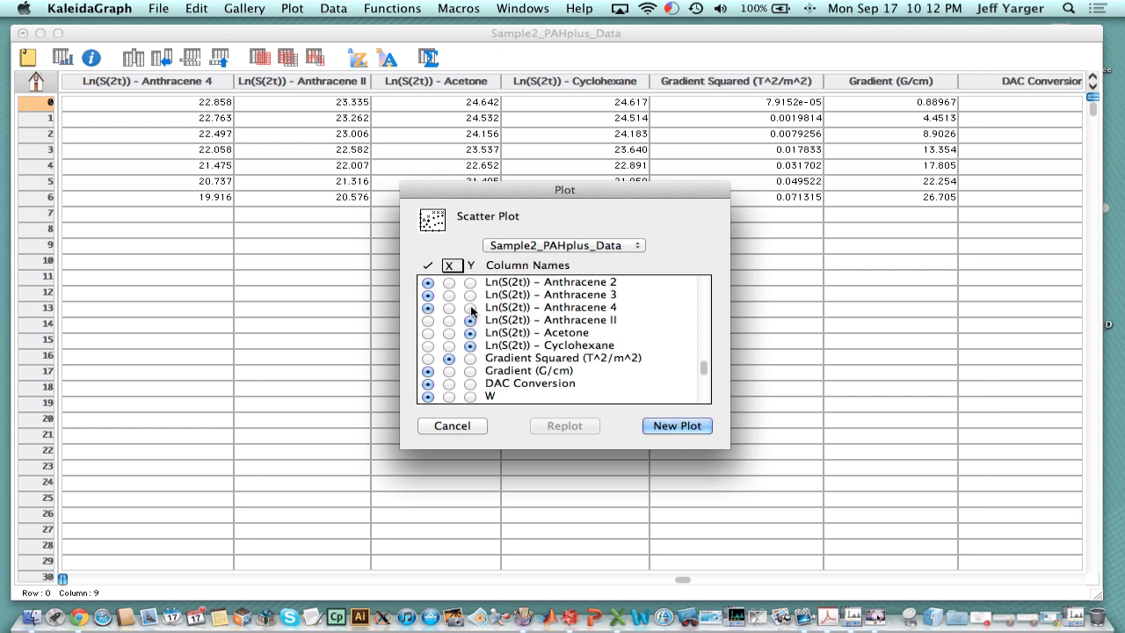
pyautogui.click(470, 307)
pyautogui.click(471, 295)
pyautogui.click(470, 282)
pyautogui.click(678, 427)
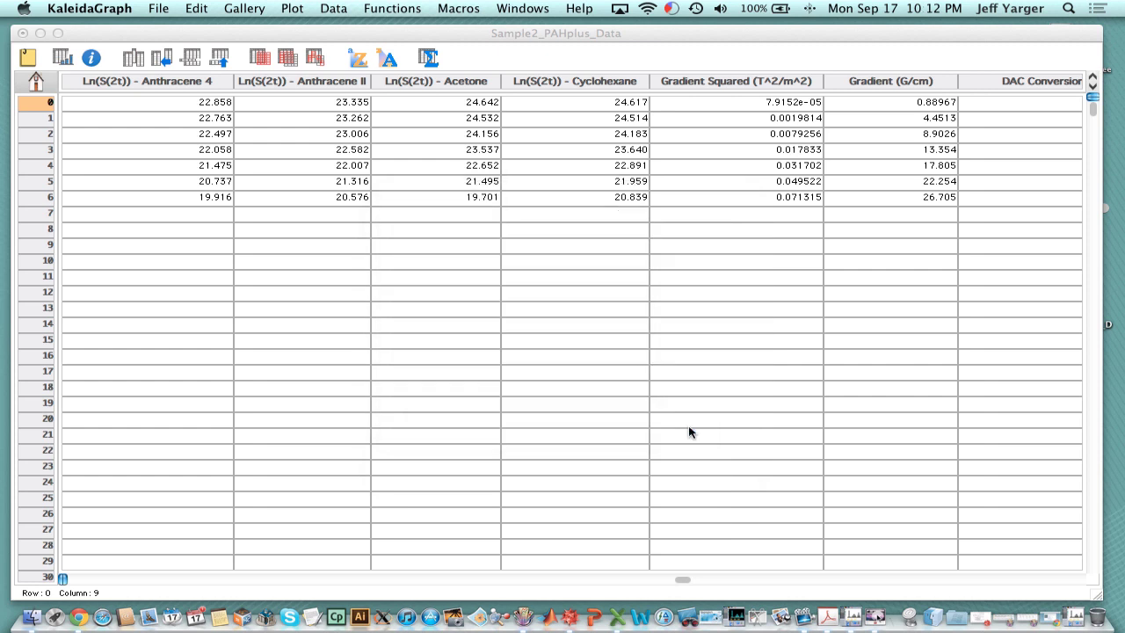
pyautogui.click(663, 348)
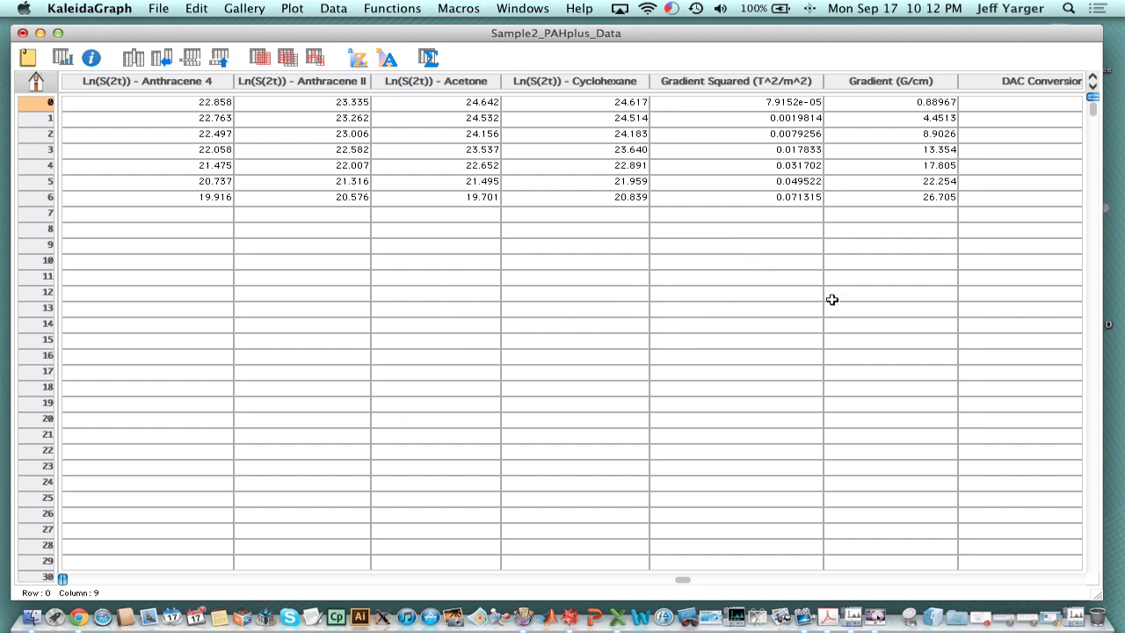
# Step: Minimize Sample2_PAHplus_Data and bring the Benzene_Naph_Anth_Data table forward, moved up and right
pyautogui.click(40, 33)
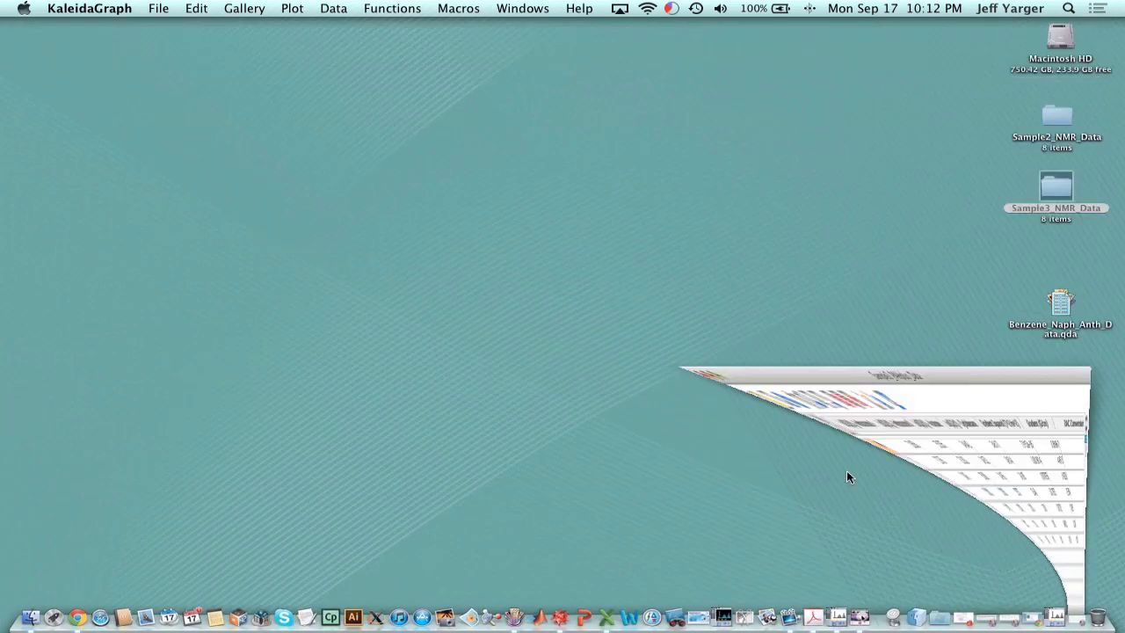
pyautogui.click(1002, 613)
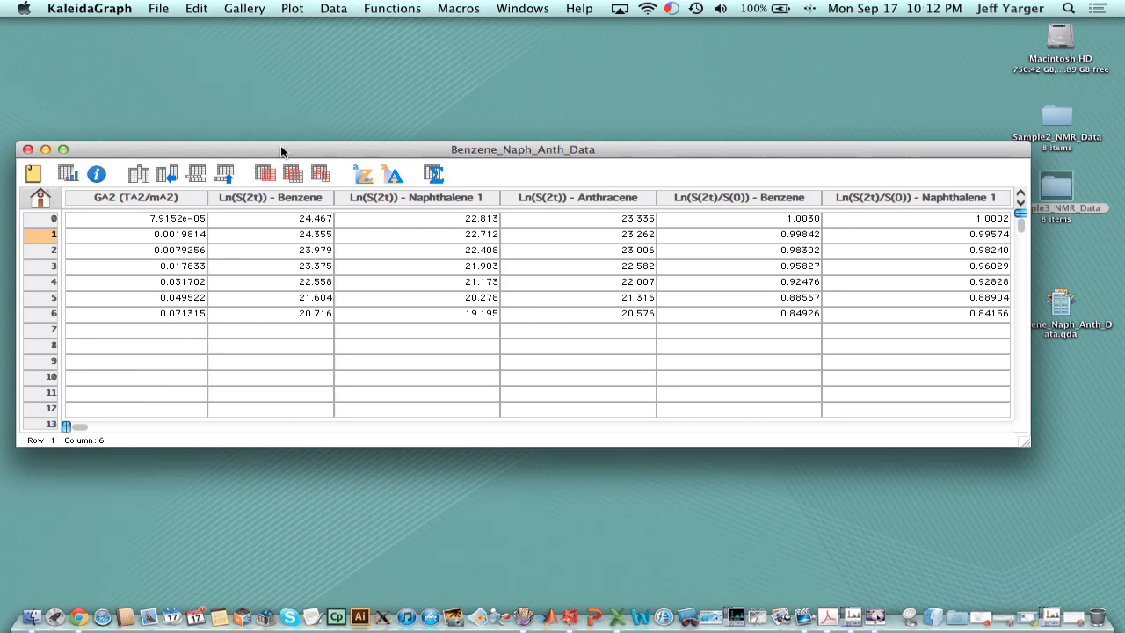
pyautogui.moveTo(281, 145); pyautogui.dragTo(288, 98)
# Step: Set up a linear scatter plot of Benzene, Naphthalene 1 and Anthracene Ln(S(2t)) against G^2
pyautogui.click(251, 9)
pyautogui.moveTo(290, 34)
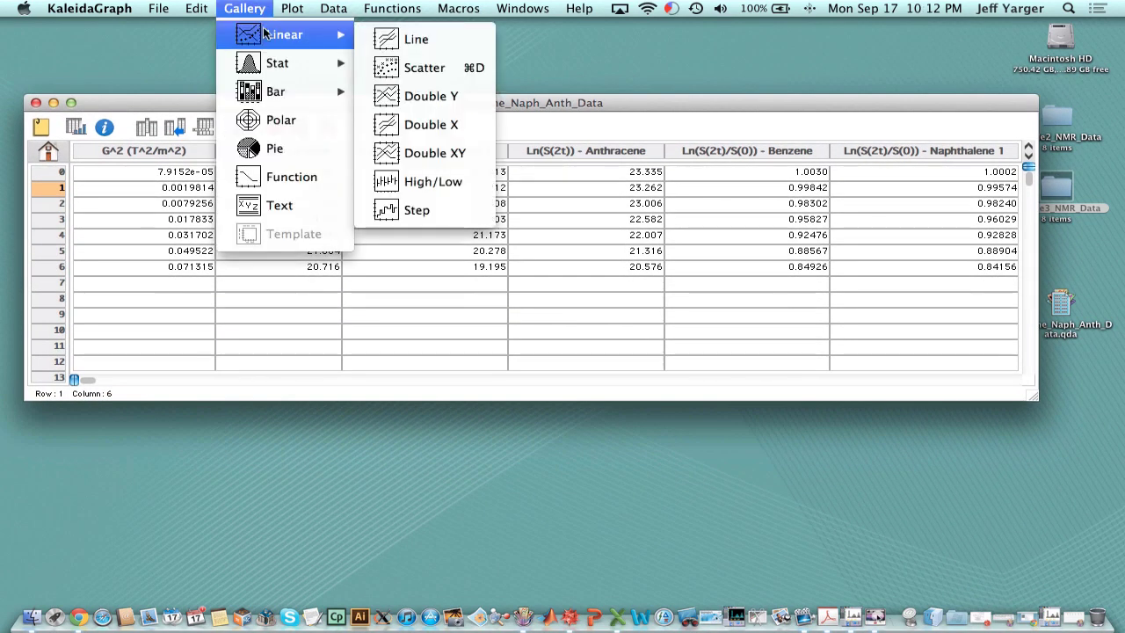
pyautogui.click(424, 133)
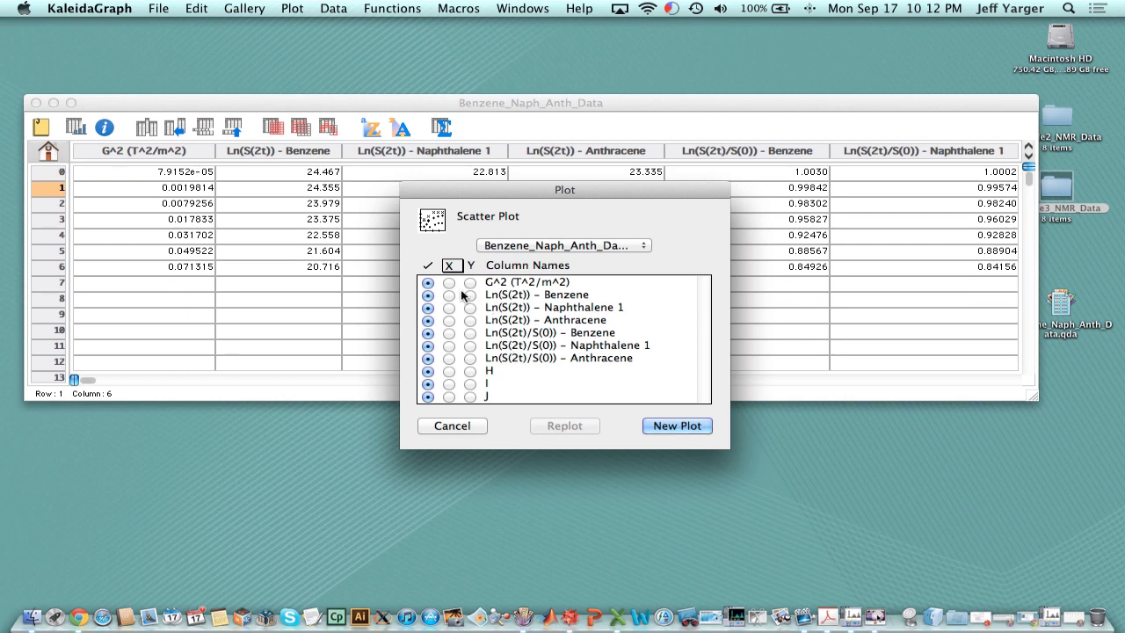
pyautogui.click(448, 282)
pyautogui.click(470, 295)
pyautogui.click(470, 308)
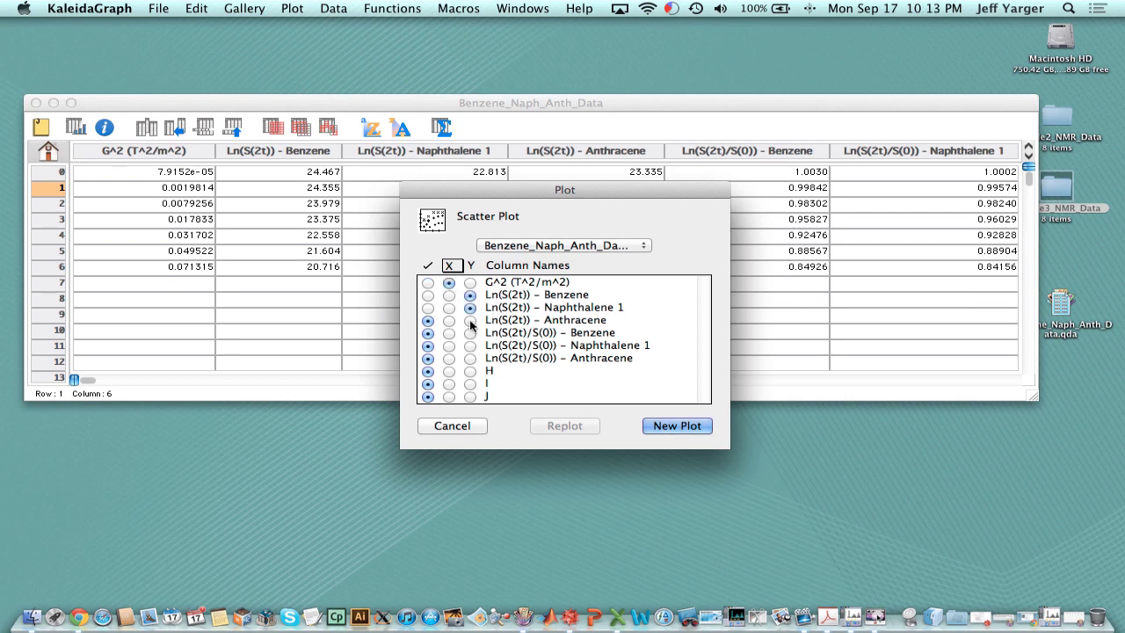
pyautogui.click(470, 320)
# Step: Create Plot 24 and apply linear fits to the Benzene, Naphthalene 1 and Anthracene series
pyautogui.click(669, 425)
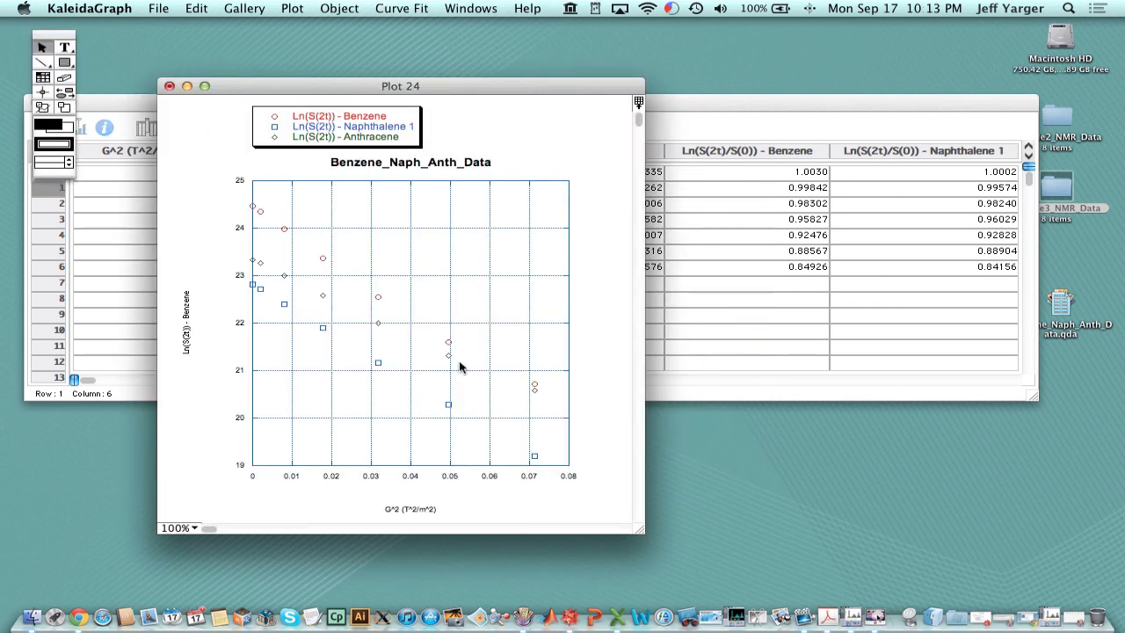
pyautogui.click(358, 7)
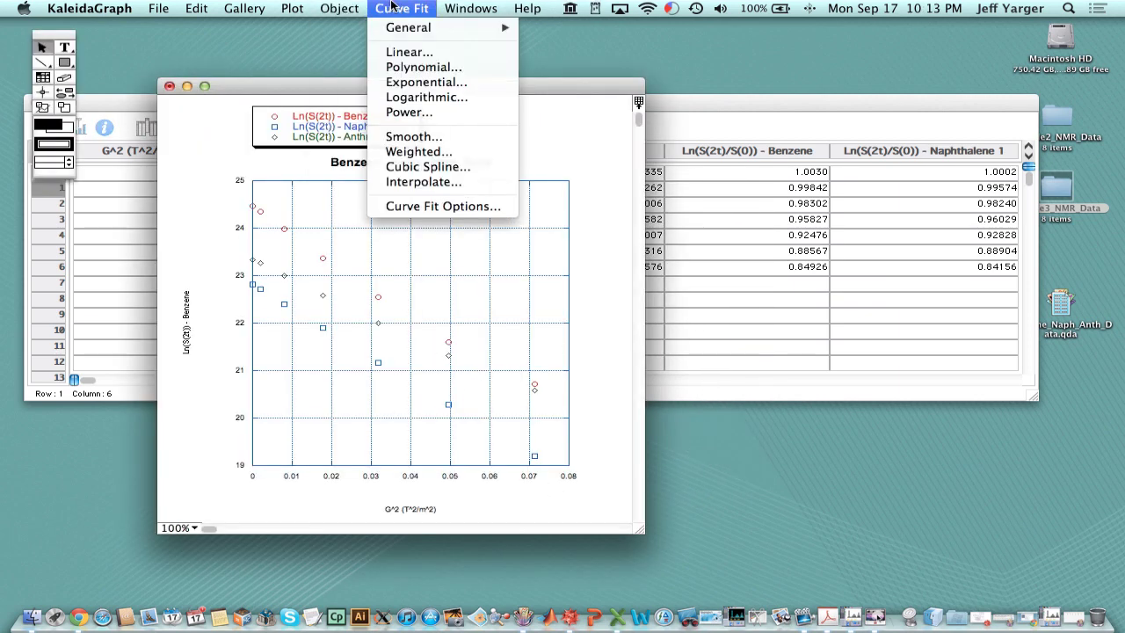
pyautogui.click(411, 53)
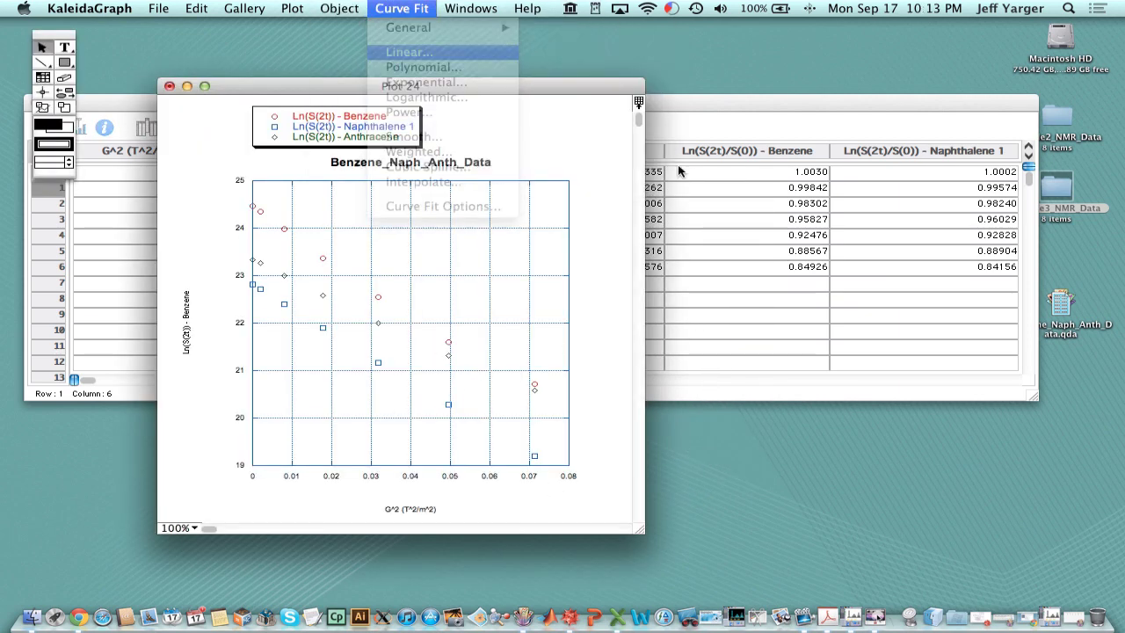
pyautogui.click(918, 172)
pyautogui.click(918, 187)
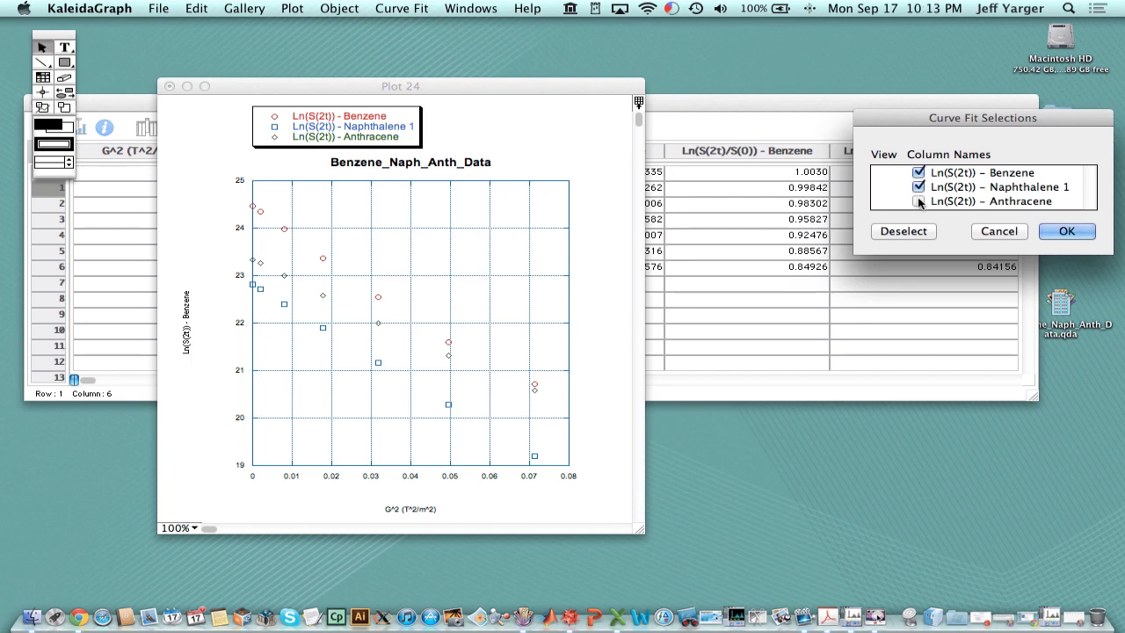
pyautogui.click(918, 201)
pyautogui.click(1065, 230)
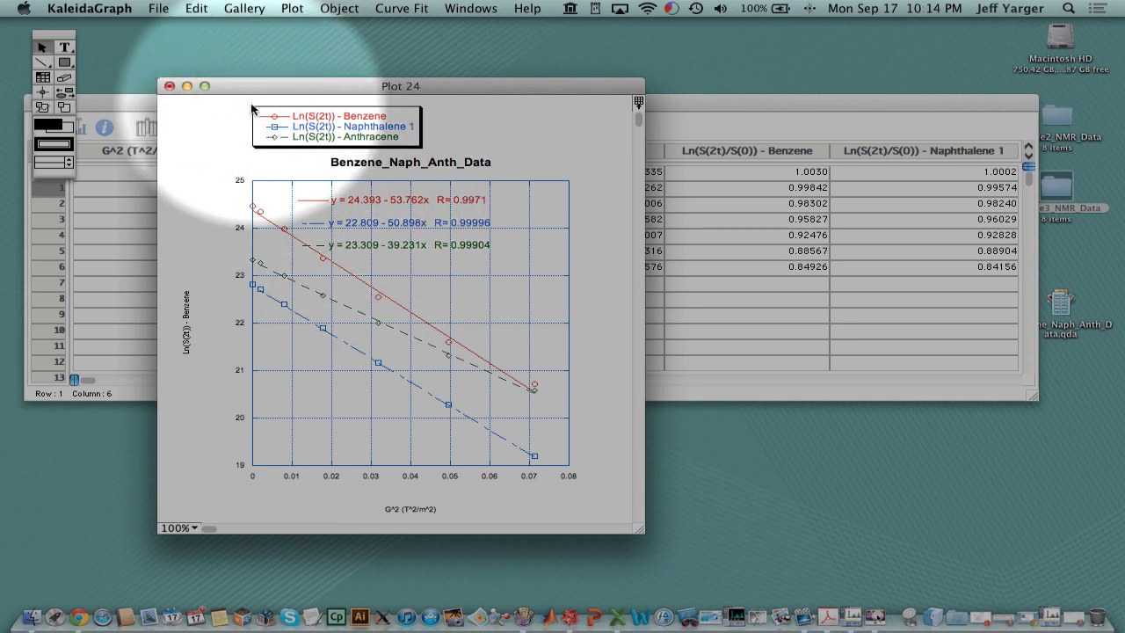
# Step: Restore the Formula Entry window beside the data table and move it to screen centre
pyautogui.click(689, 103)
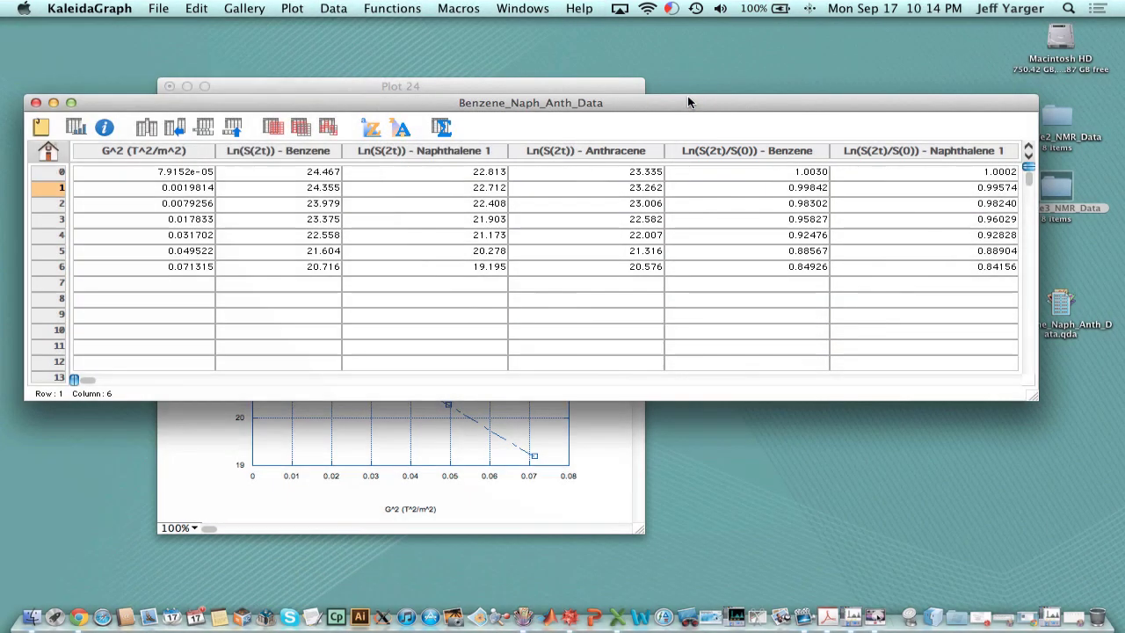
pyautogui.click(1037, 617)
pyautogui.click(936, 475)
pyautogui.moveTo(879, 478); pyautogui.dragTo(725, 323)
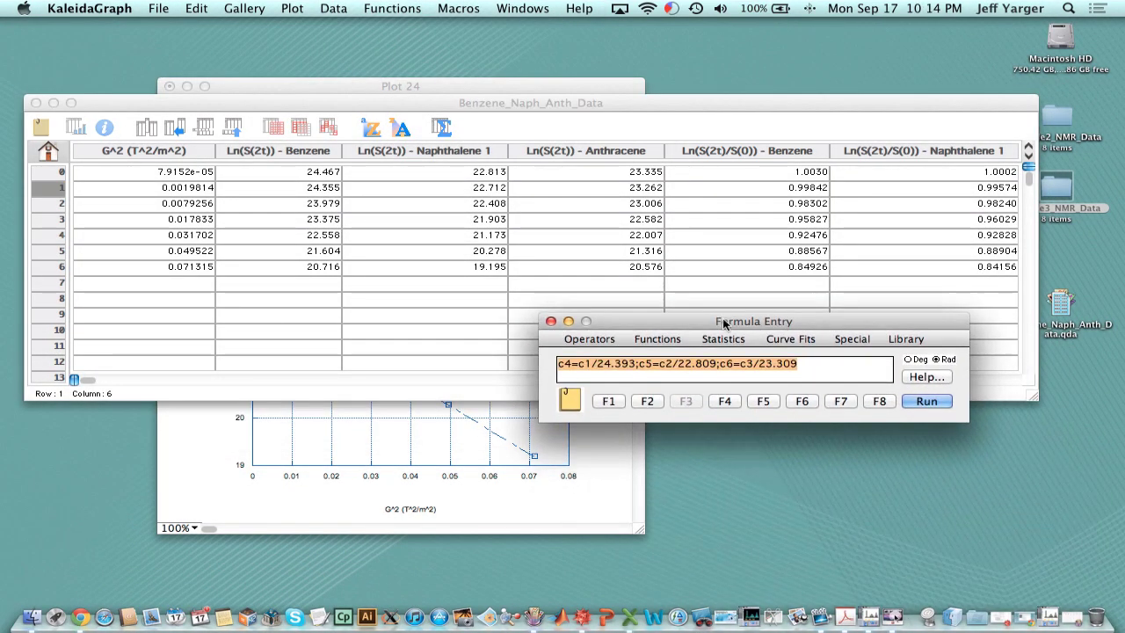
pyautogui.click(797, 362)
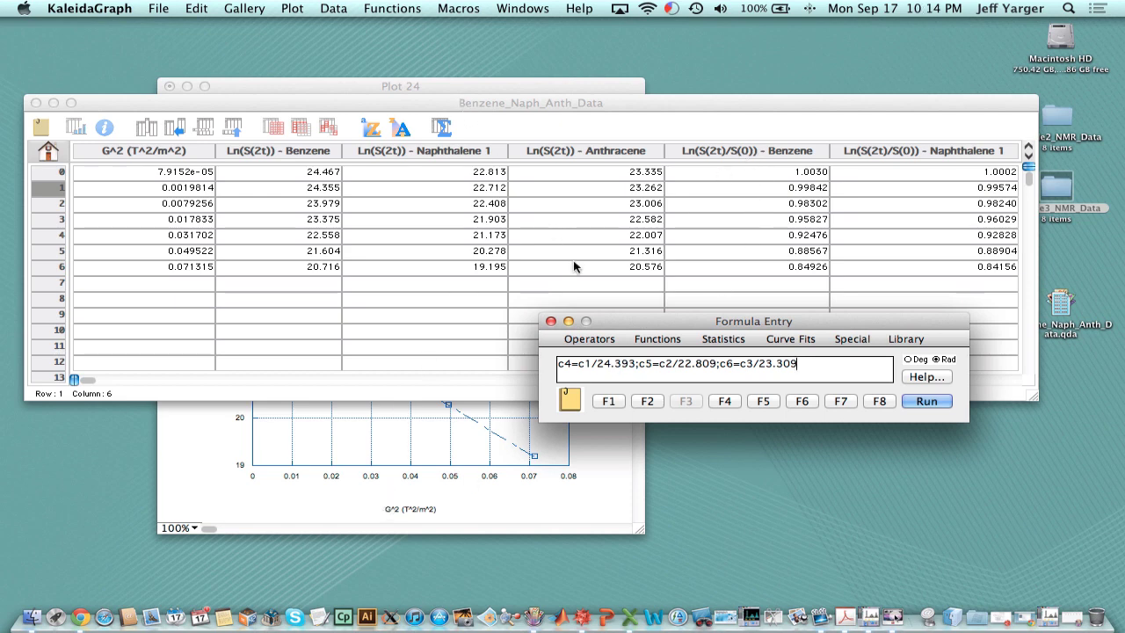
# Step: Check Plot 24's fit intercepts, then bring the formula and data windows back forward
pyautogui.click(549, 86)
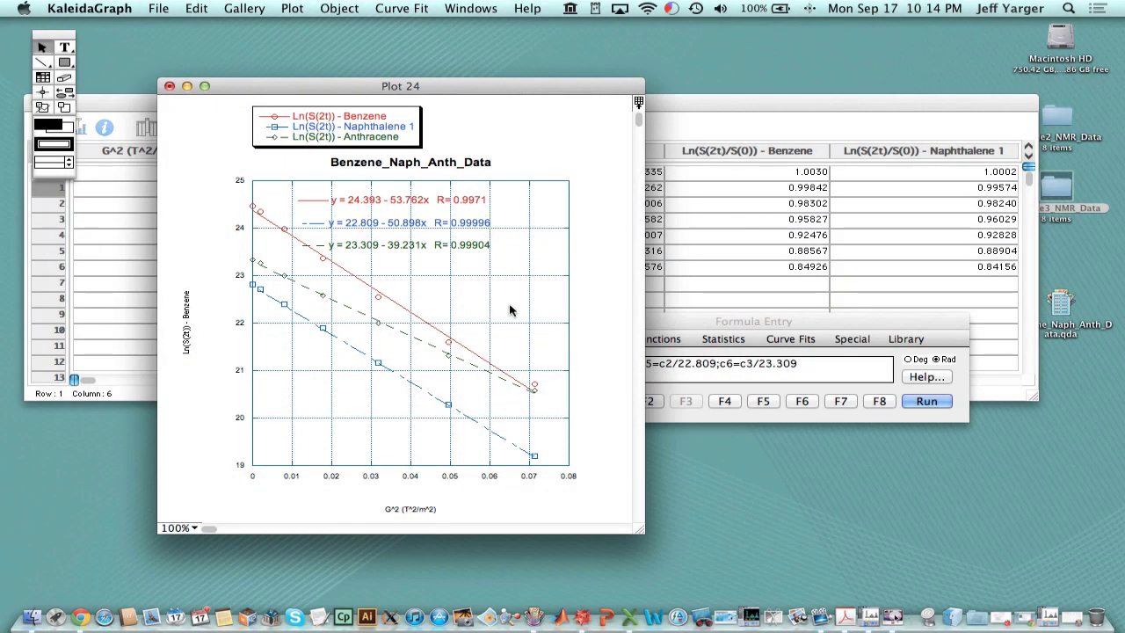
pyautogui.click(710, 324)
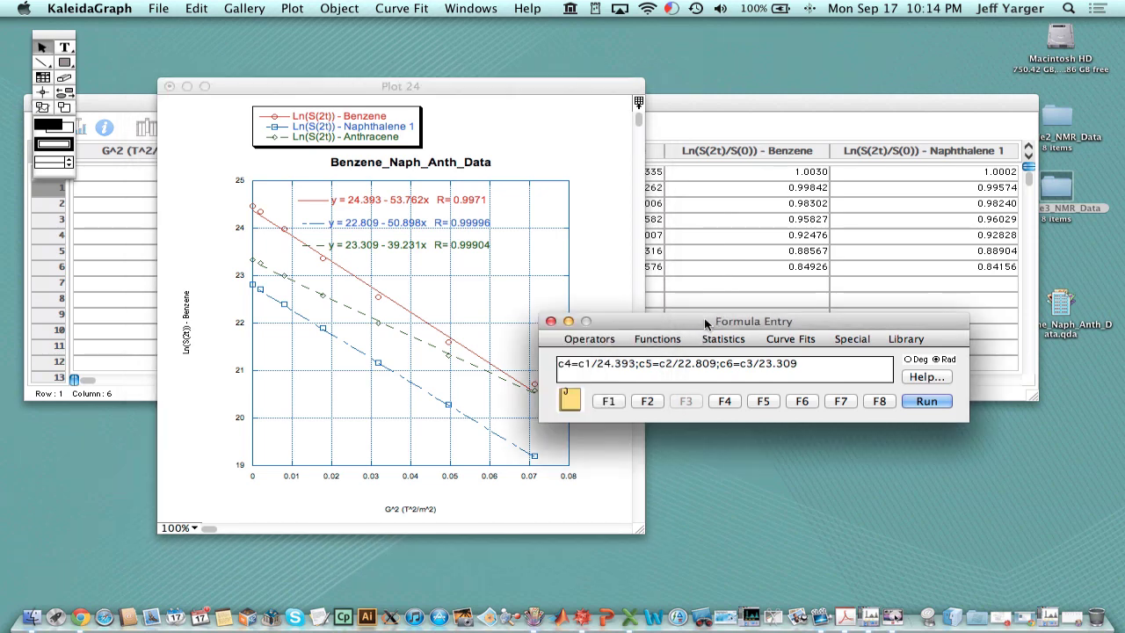
pyautogui.click(871, 102)
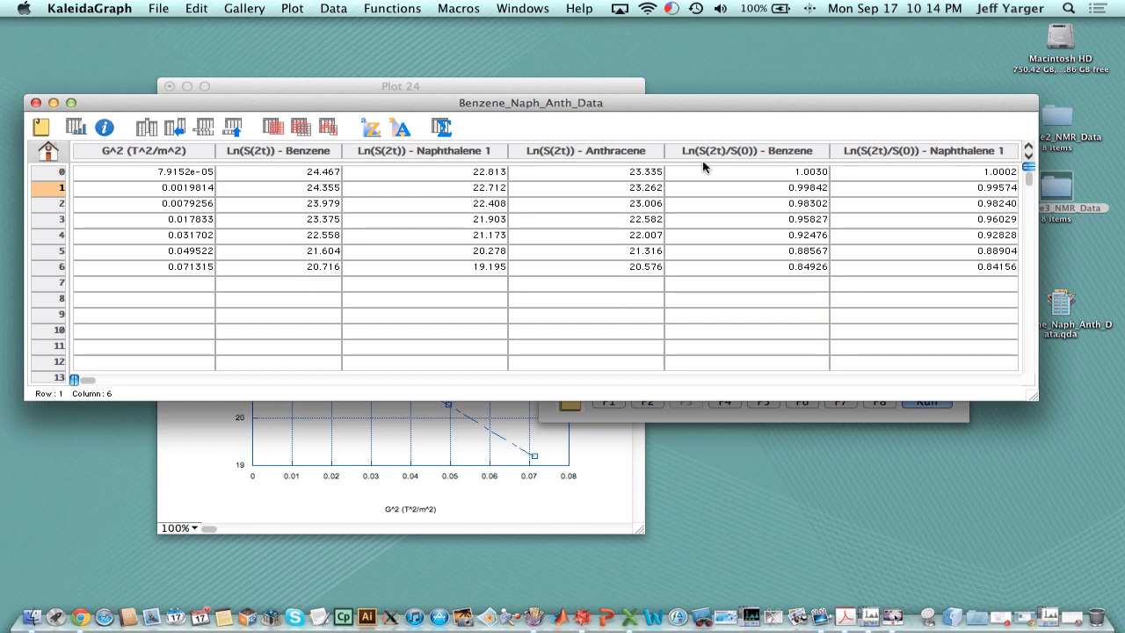
# Step: Create a linear scatter plot of the three Ln(S(2t)/S(0)) columns against G^2 (T^2/m^2)
pyautogui.click(227, 8)
pyautogui.moveTo(327, 32)
pyautogui.click(420, 135)
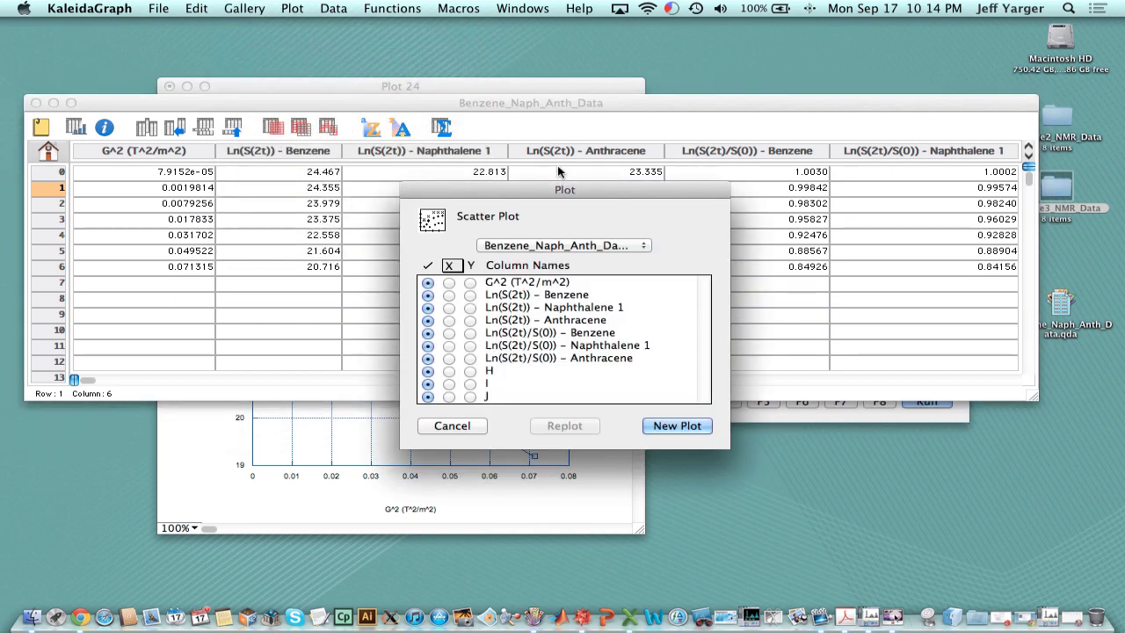
pyautogui.click(448, 282)
pyautogui.click(470, 332)
pyautogui.click(470, 345)
pyautogui.click(470, 358)
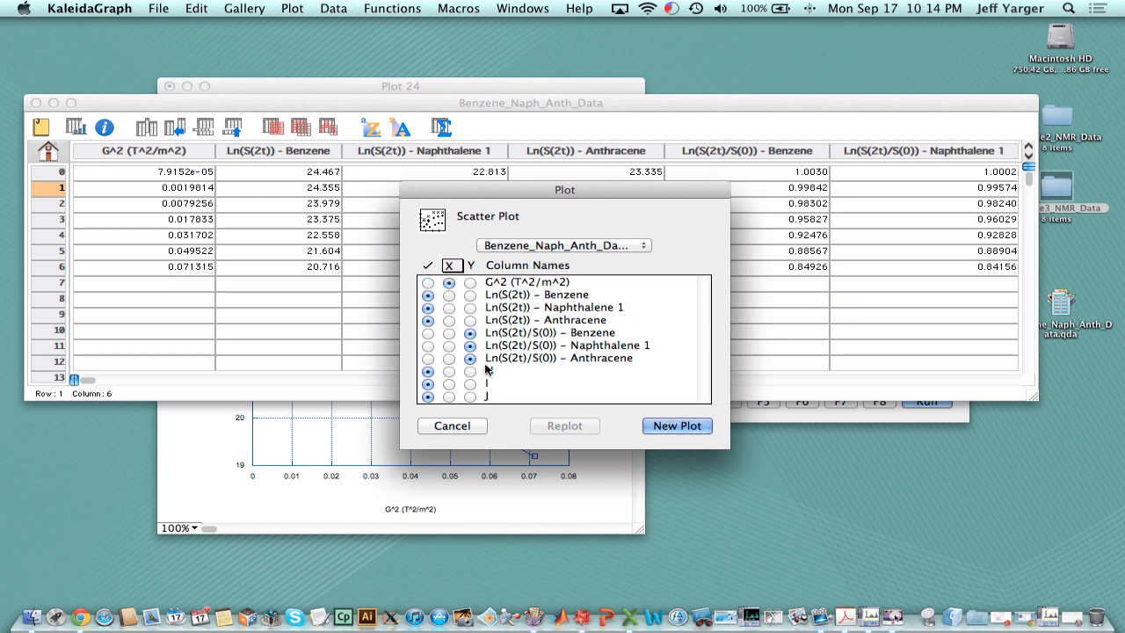
pyautogui.click(671, 425)
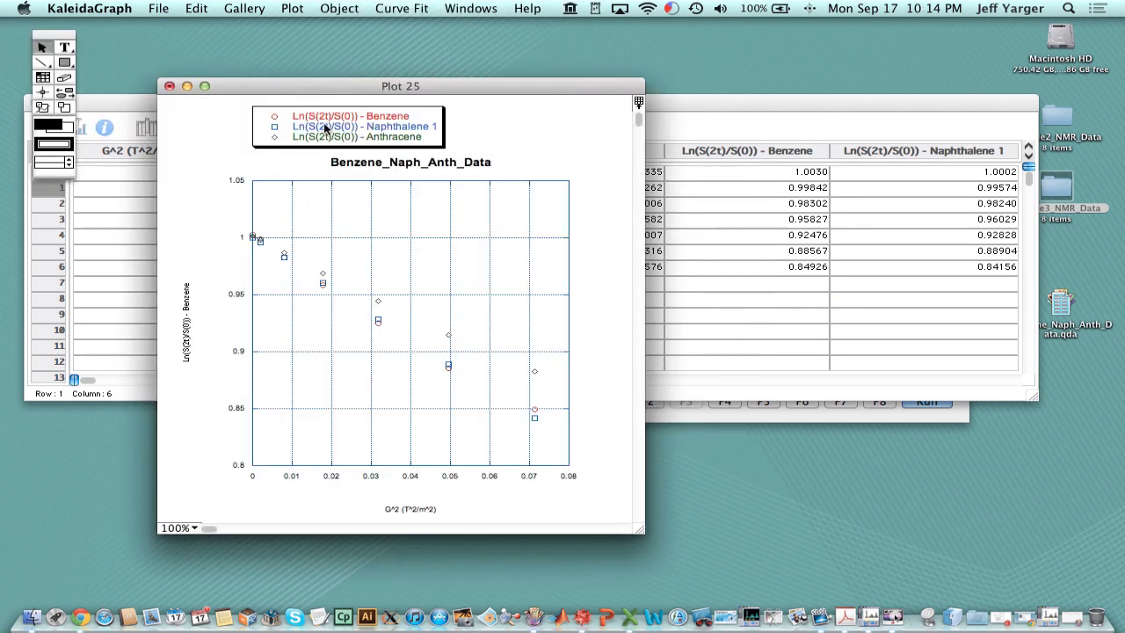
# Step: Add linear fits to the Benzene, Naphthalene 1 and Anthracene series on Plot 25
pyautogui.click(397, 9)
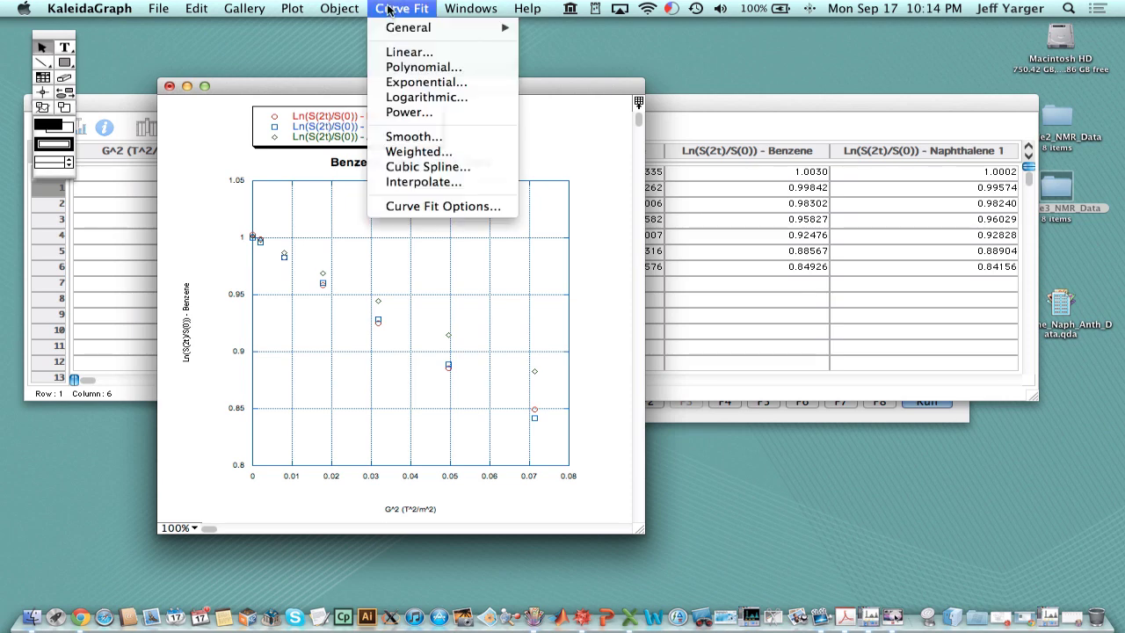
pyautogui.moveTo(407, 33)
pyautogui.click(410, 52)
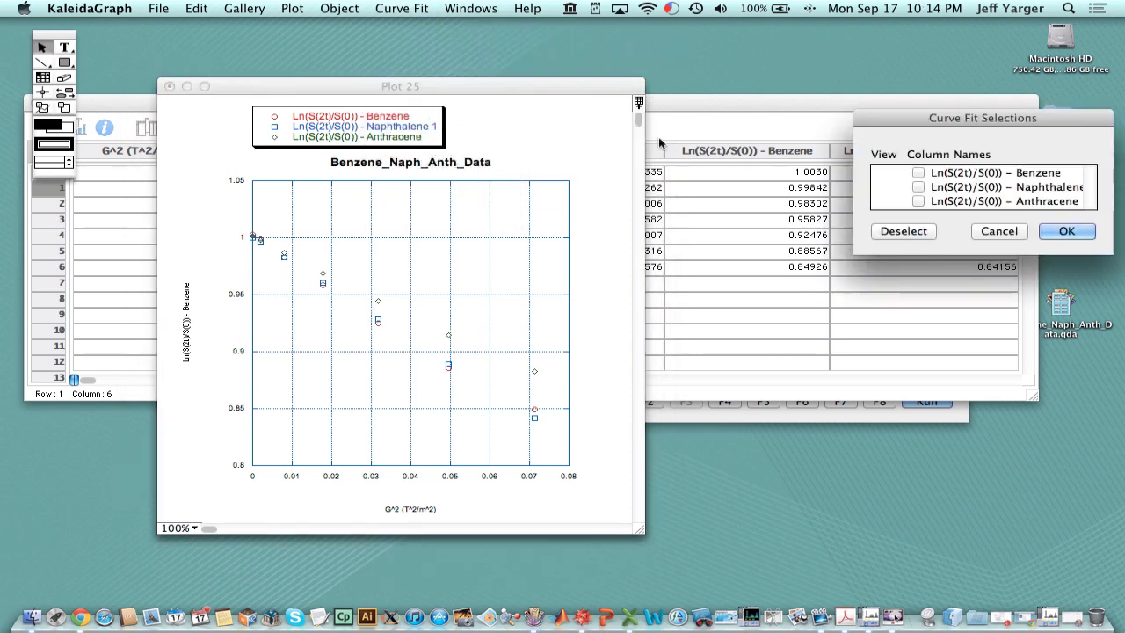
pyautogui.click(918, 173)
pyautogui.click(919, 187)
pyautogui.click(918, 201)
pyautogui.click(1067, 231)
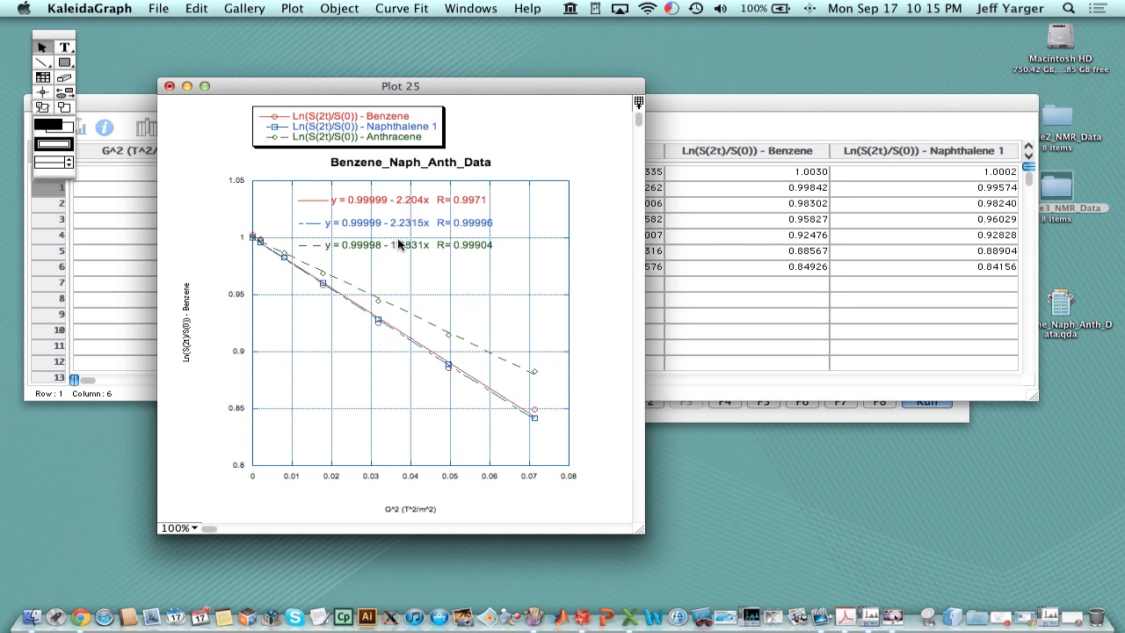
pyautogui.click(1001, 615)
pyautogui.scroll(10, 572, 167)
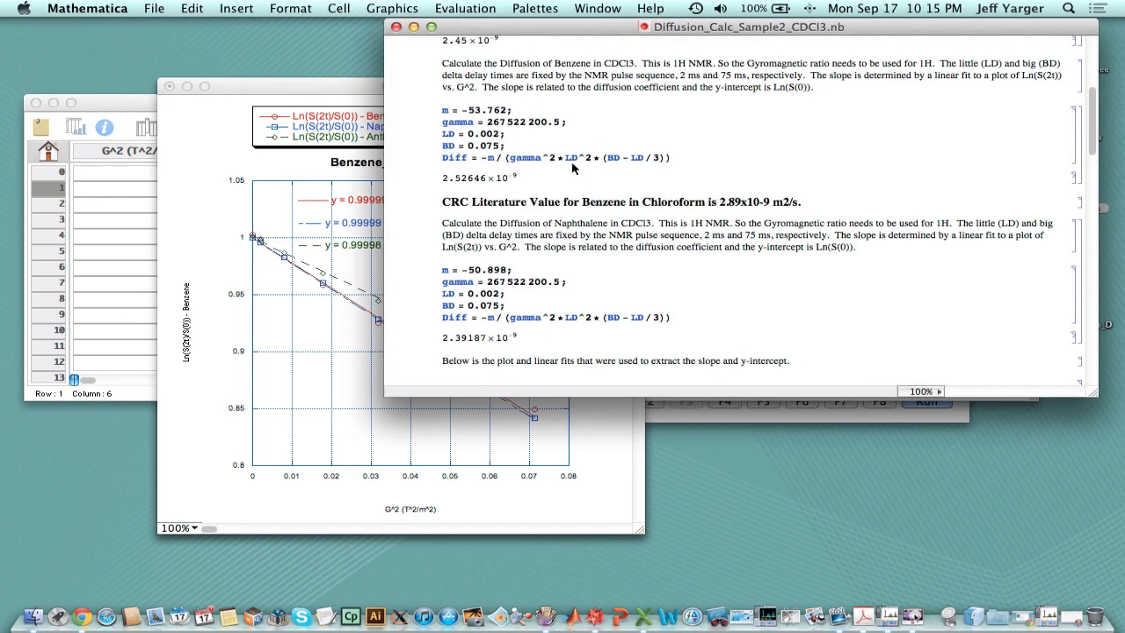
pyautogui.scroll(-5, 572, 167)
pyautogui.scroll(2, 571, 167)
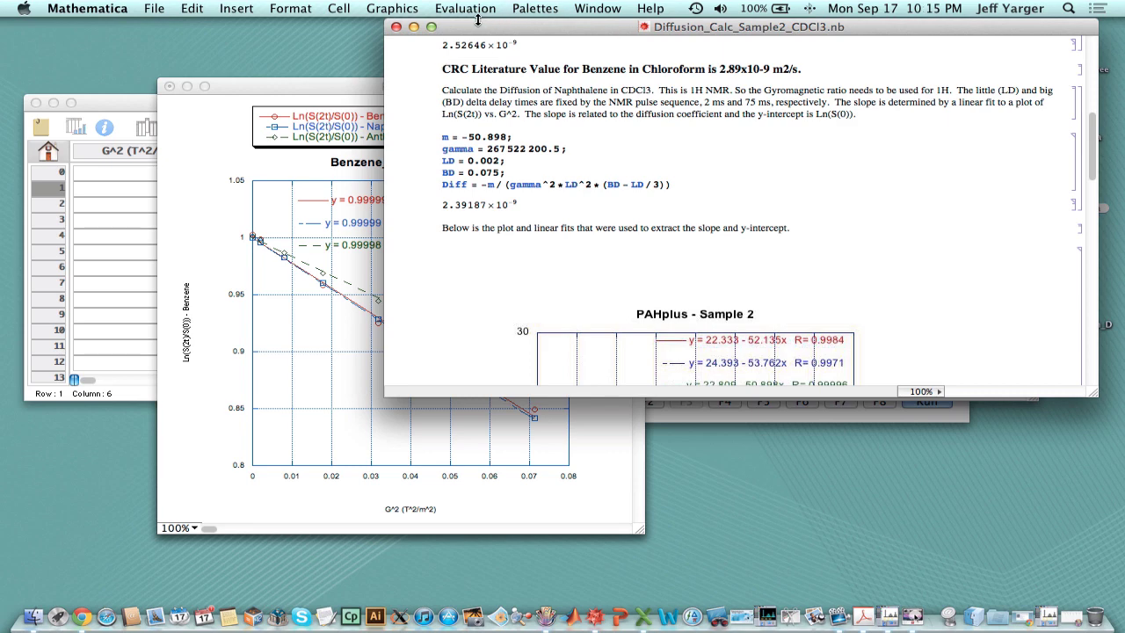
# Step: Minimize the notebook and reposition Plot 25 up and right over the data table
pyautogui.click(417, 25)
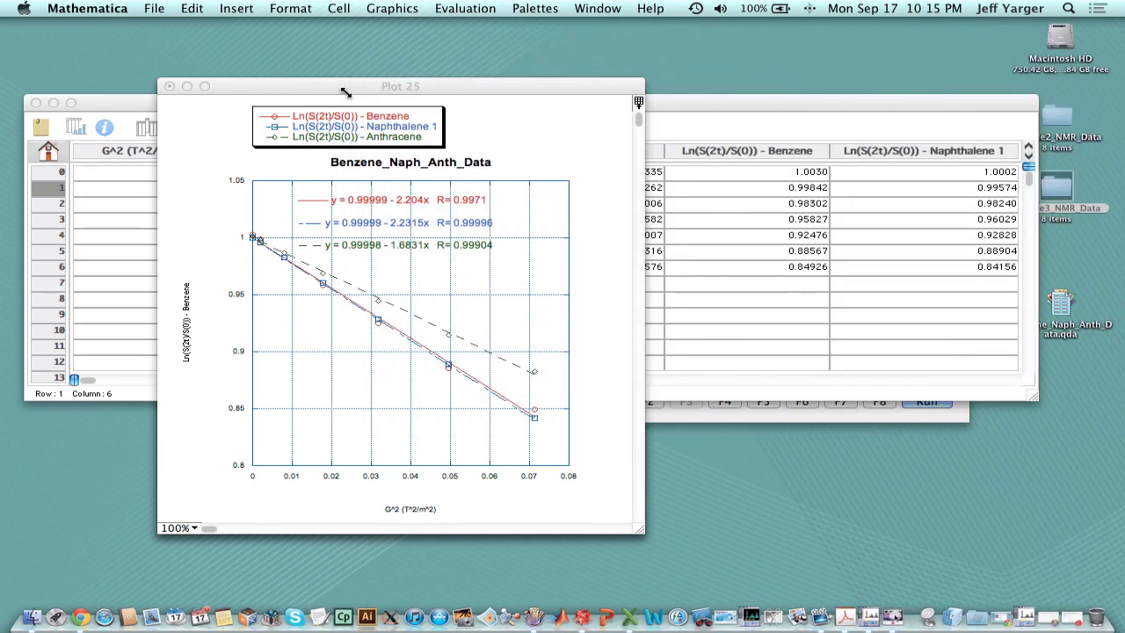
pyautogui.moveTo(341, 89); pyautogui.dragTo(467, 69)
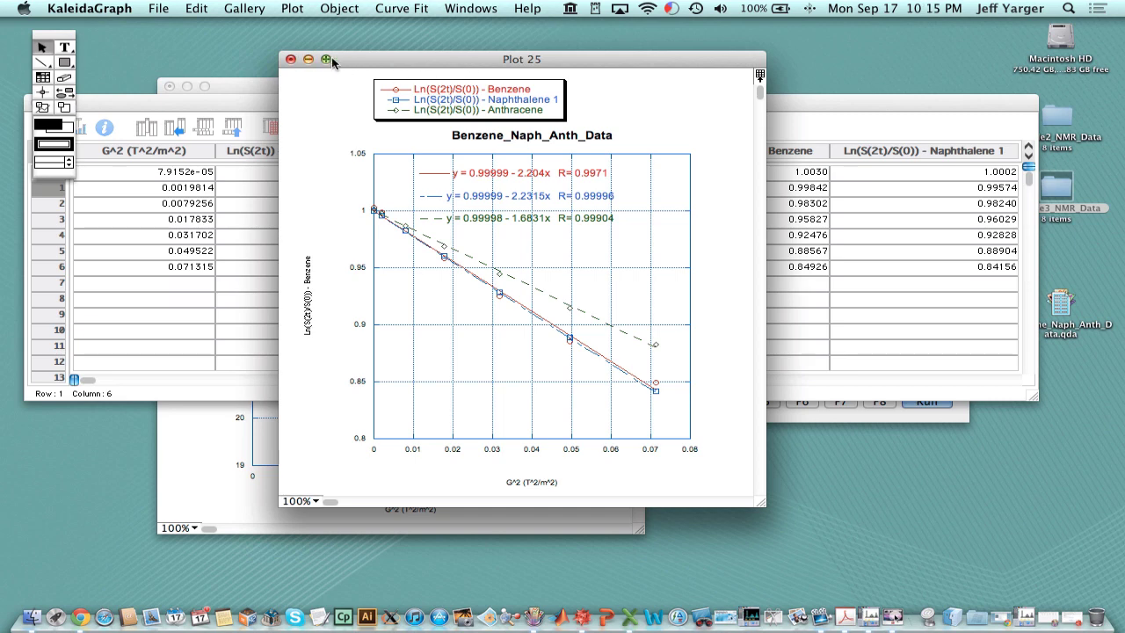
pyautogui.moveTo(360, 60); pyautogui.dragTo(388, 48)
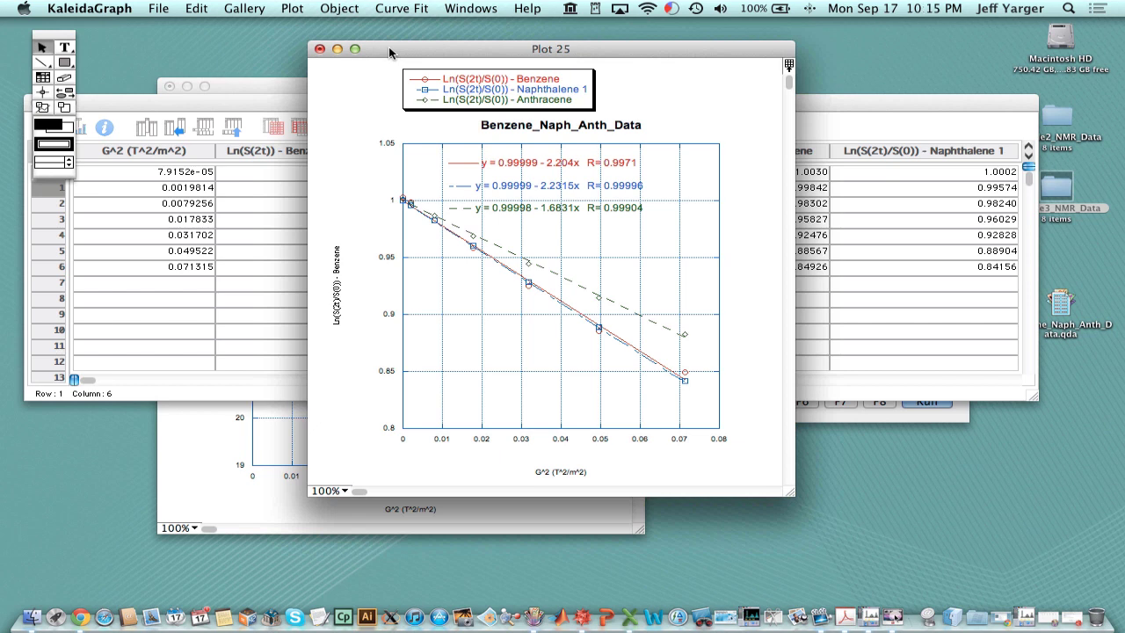